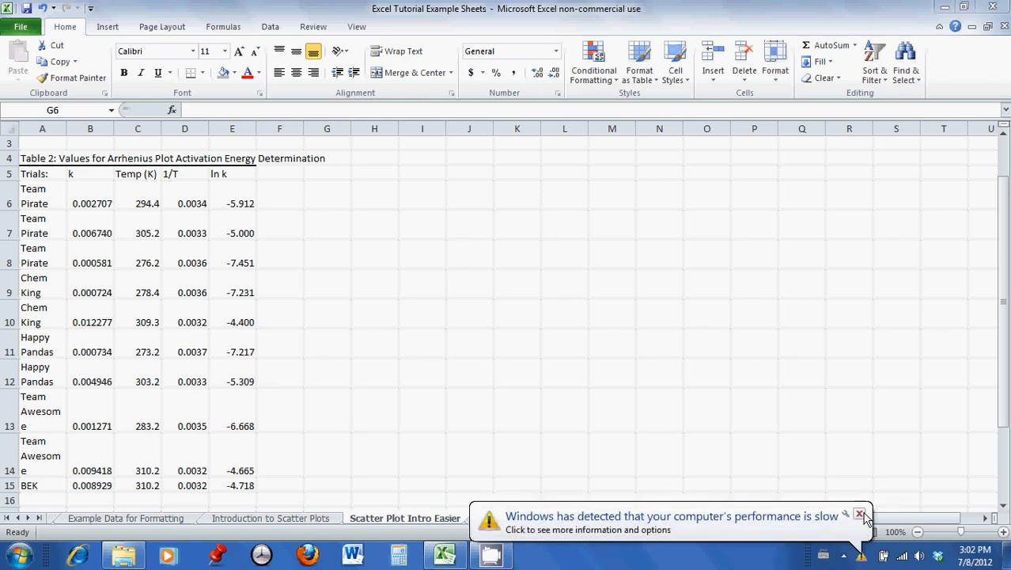
# - Dismiss the performance notification and insert an empty markers-only scatter chart into the Scatter Plot Intro Easier sheet
pyautogui.click(858, 514)
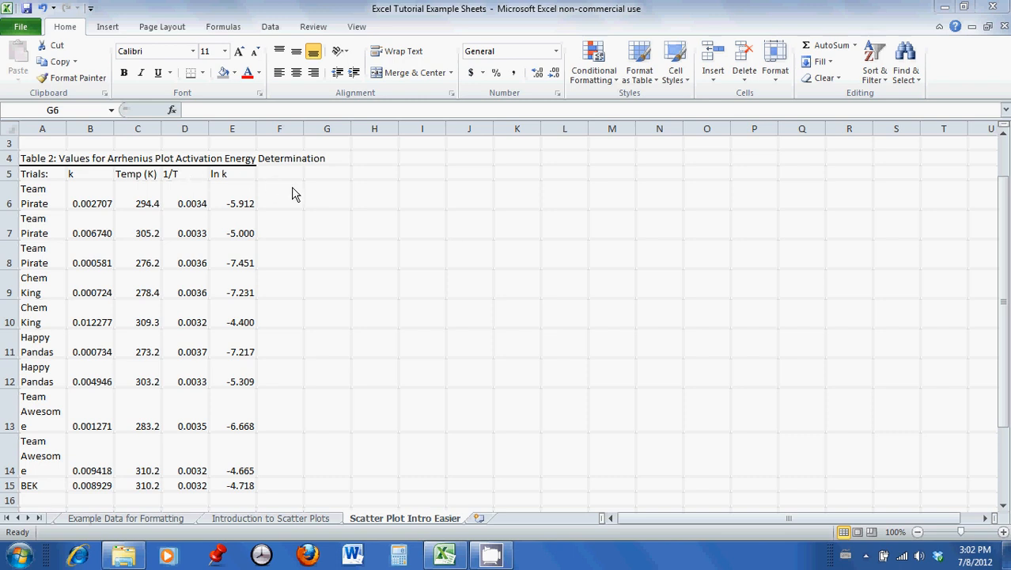
pyautogui.click(326, 190)
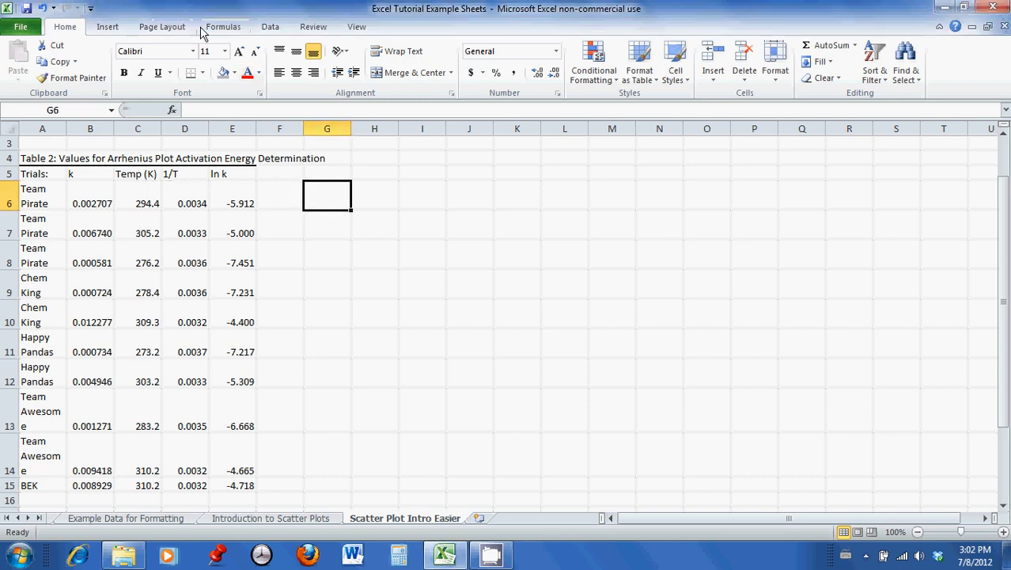
pyautogui.click(107, 28)
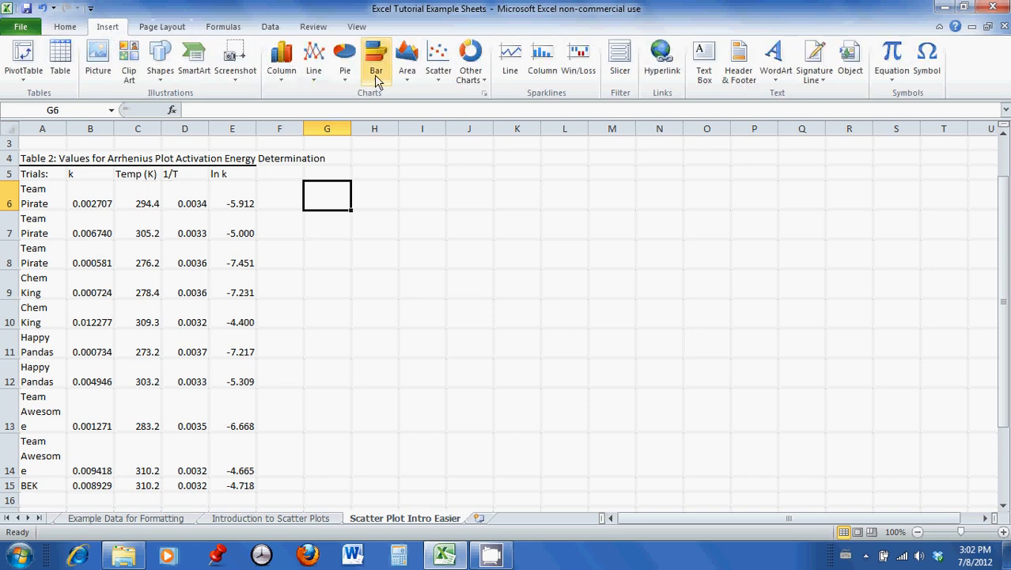
pyautogui.click(438, 79)
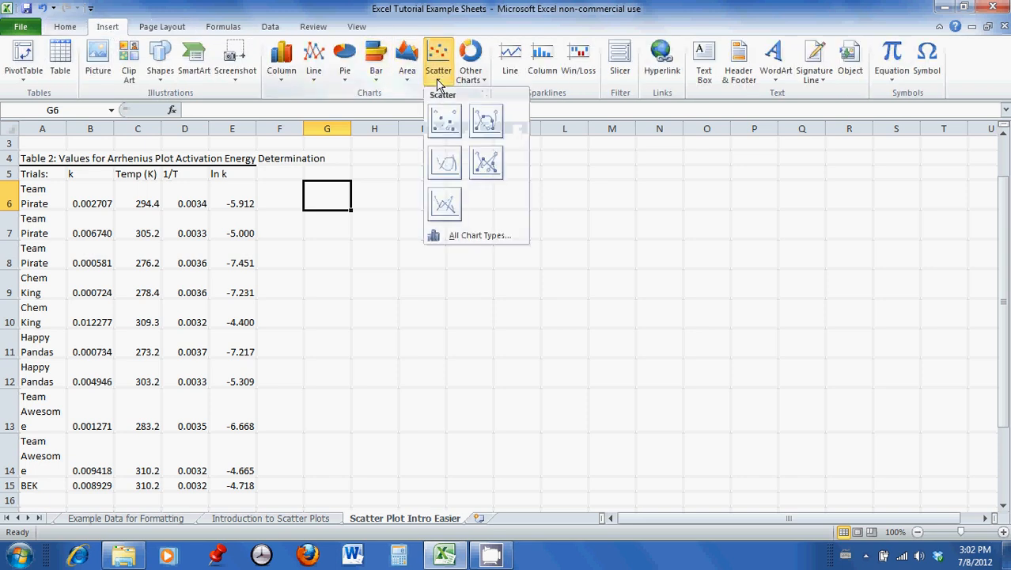
pyautogui.click(444, 121)
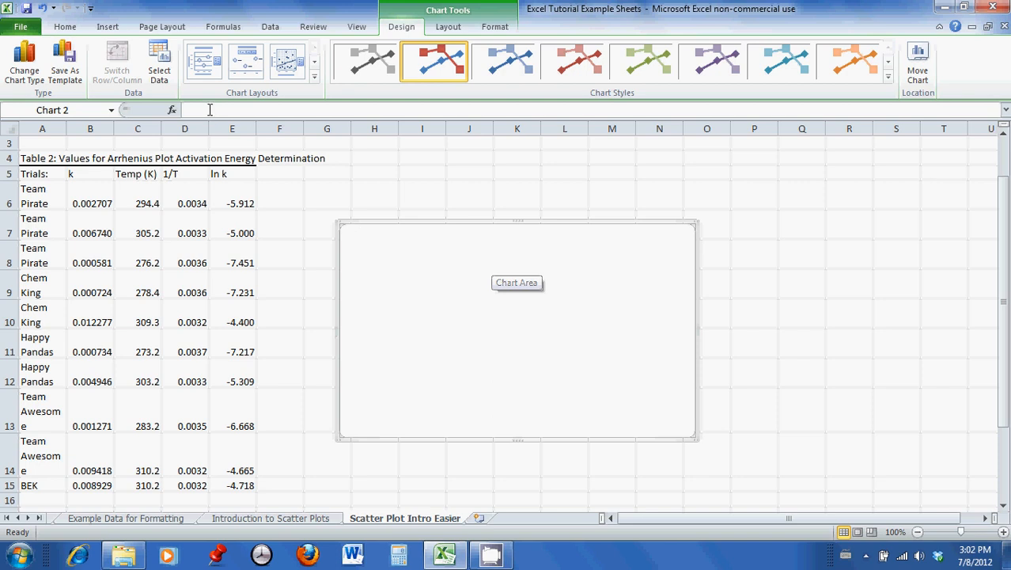
# - Set the chart's data range to the 1/T and ln k columns, D5:E15, including their headers
pyautogui.click(159, 75)
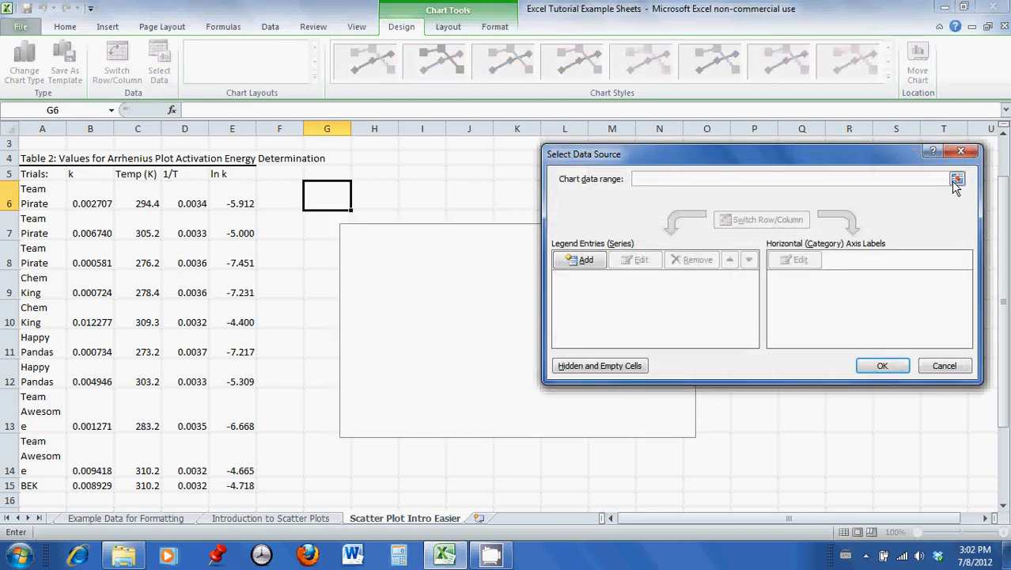
pyautogui.click(191, 176)
pyautogui.moveTo(191, 176); pyautogui.dragTo(225, 478)
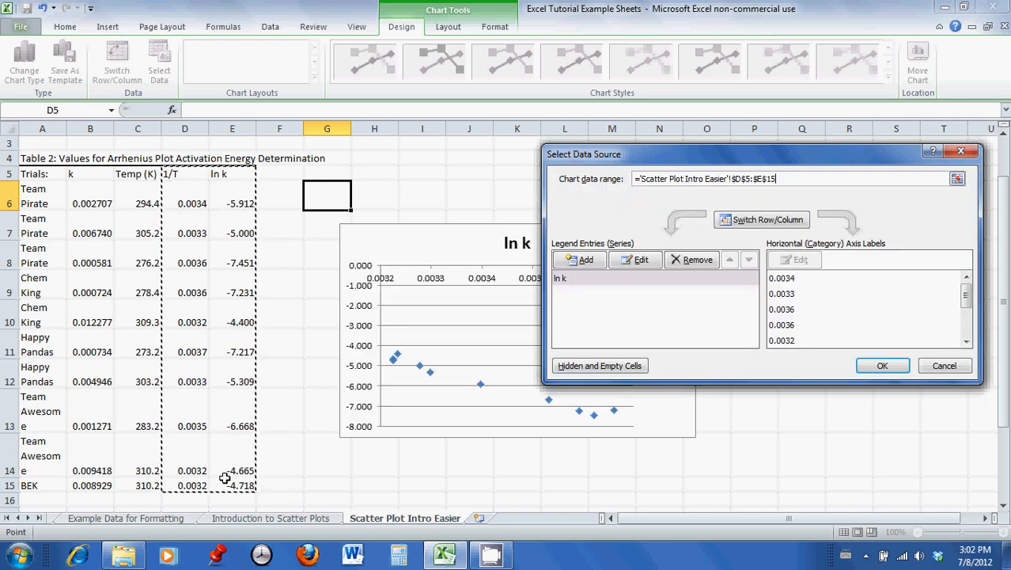
pyautogui.press('Return')
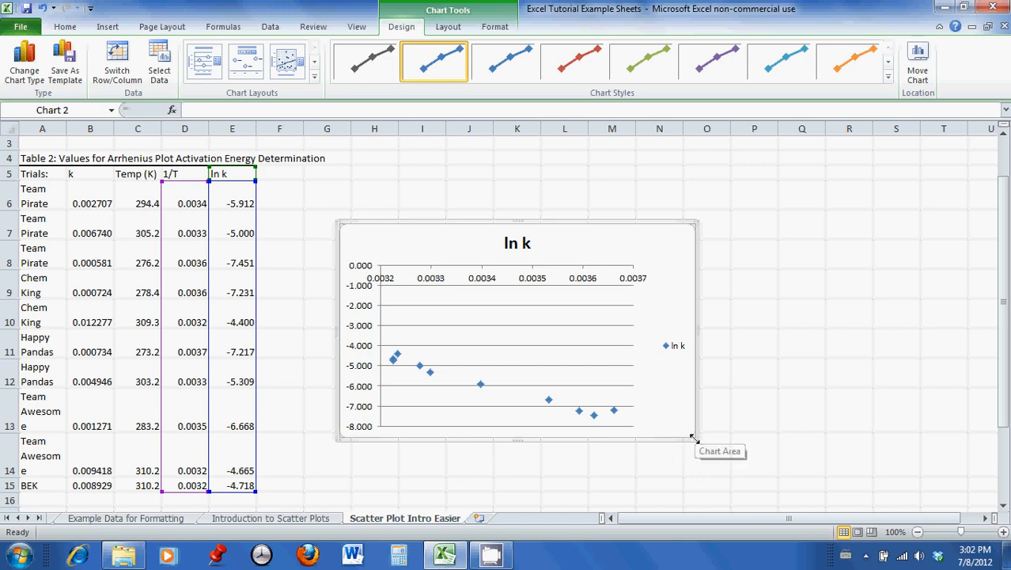
# - Enlarge the scatter chart down to about row 22 and column P, and delete its legend
pyautogui.moveTo(694, 441); pyautogui.dragTo(771, 394)
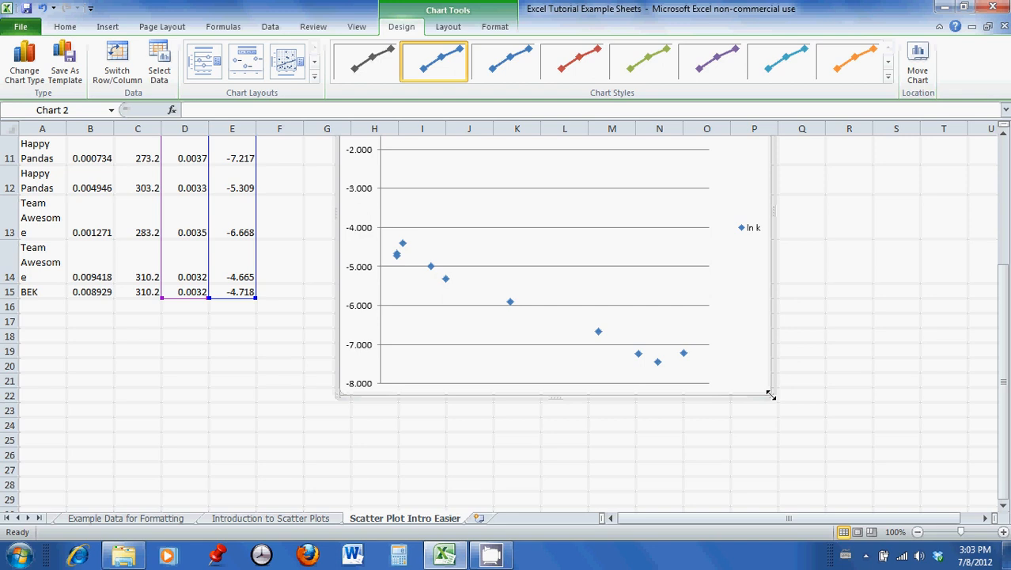
pyautogui.scroll(1, 771, 394)
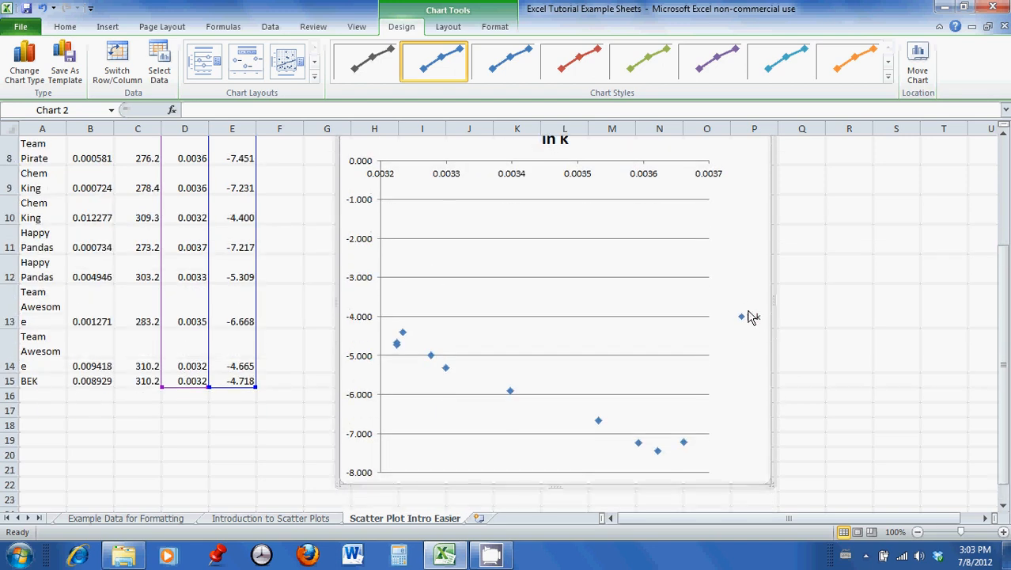
pyautogui.click(751, 321)
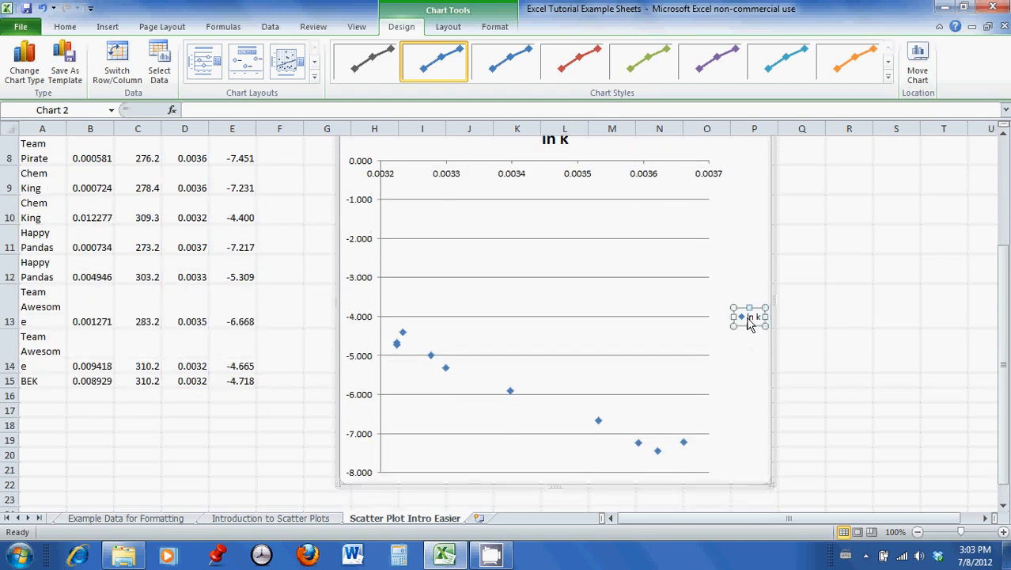
pyautogui.press('Delete')
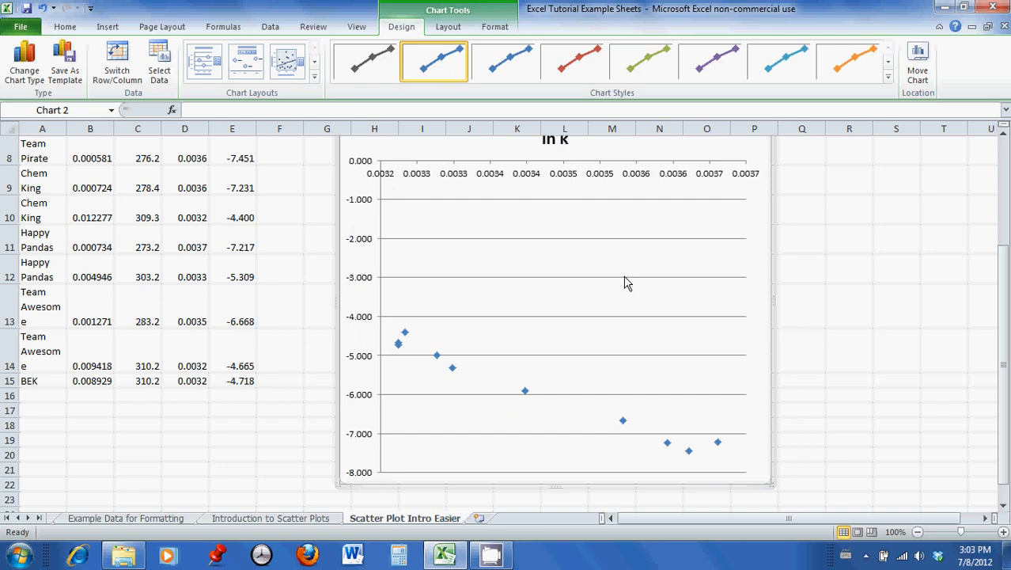
# - Delete the chart's horizontal gridlines and shrink the chart slightly from its upper-right corner
pyautogui.click(583, 240)
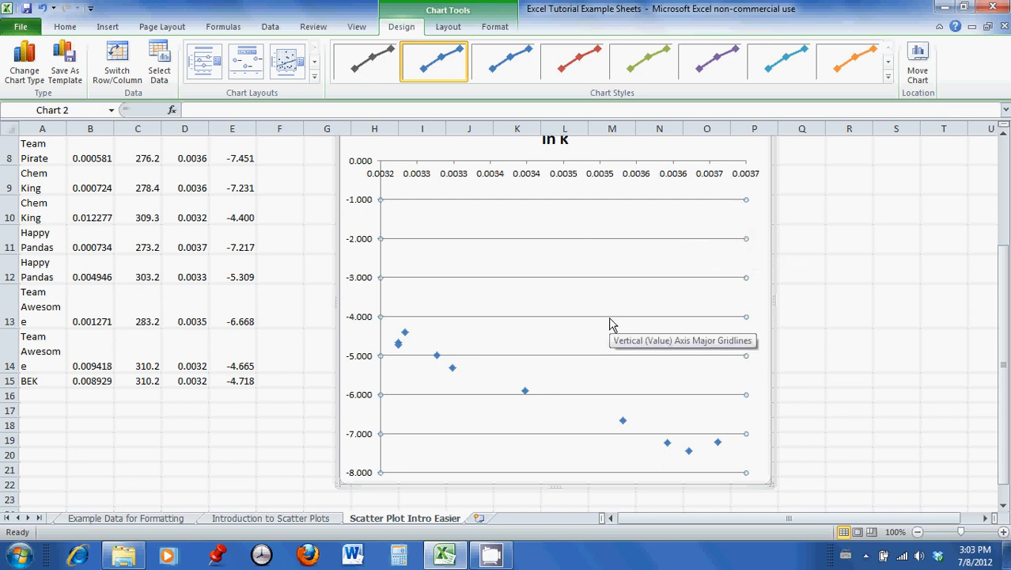
pyautogui.press('Delete')
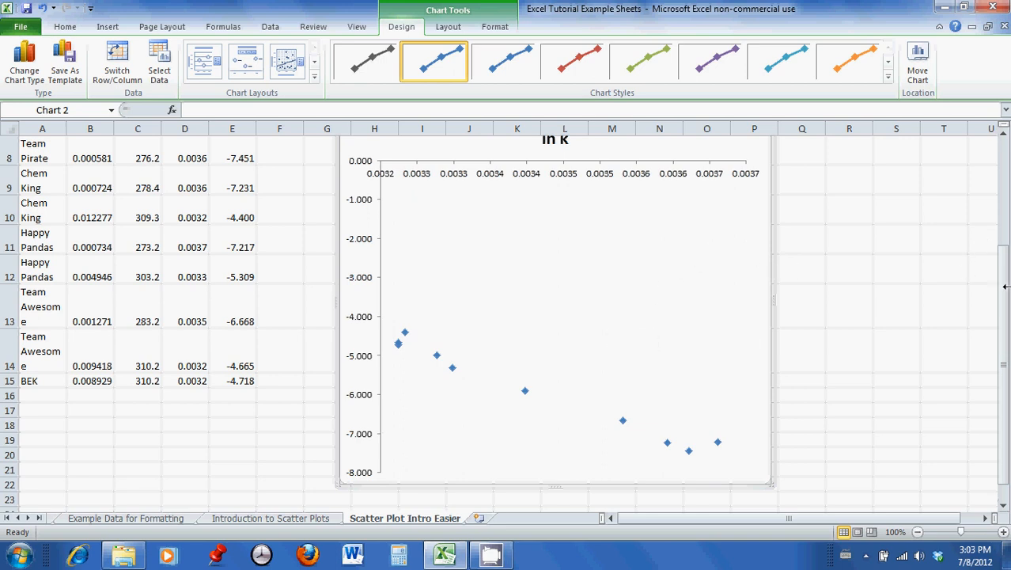
pyautogui.moveTo(1005, 287); pyautogui.dragTo(1006, 277)
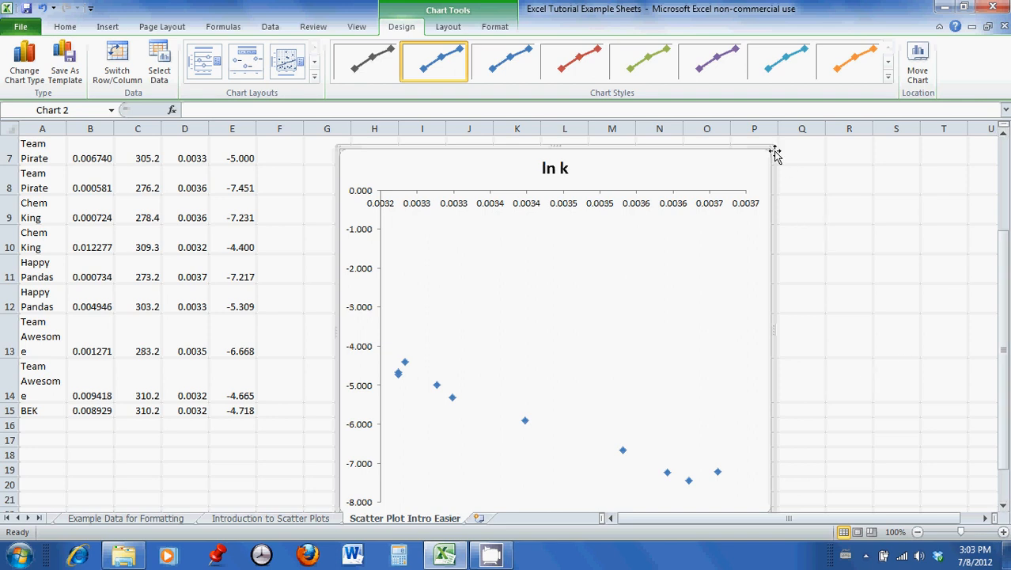
pyautogui.moveTo(768, 149); pyautogui.dragTo(757, 163)
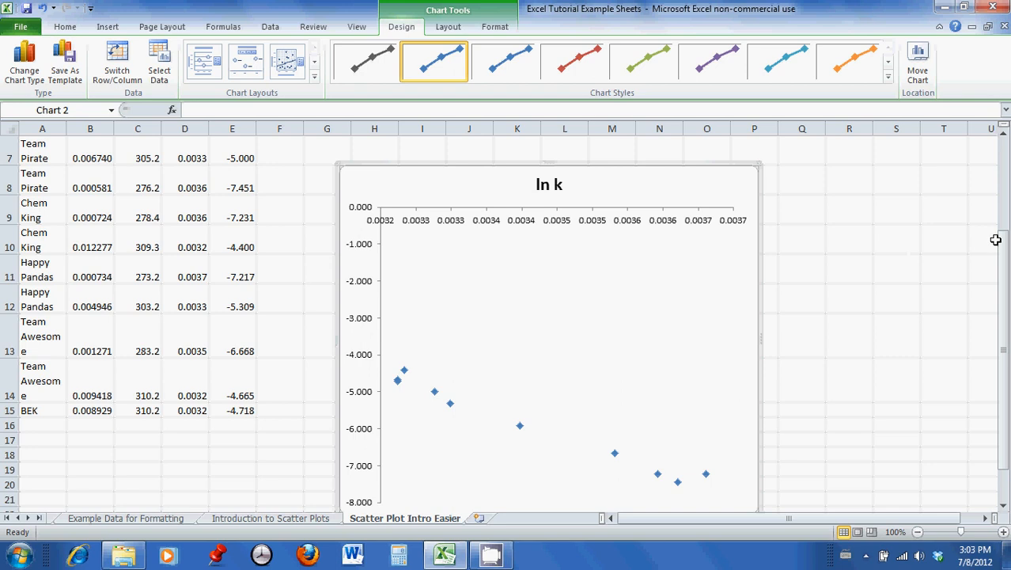
pyautogui.moveTo(1003, 254); pyautogui.dragTo(1003, 267)
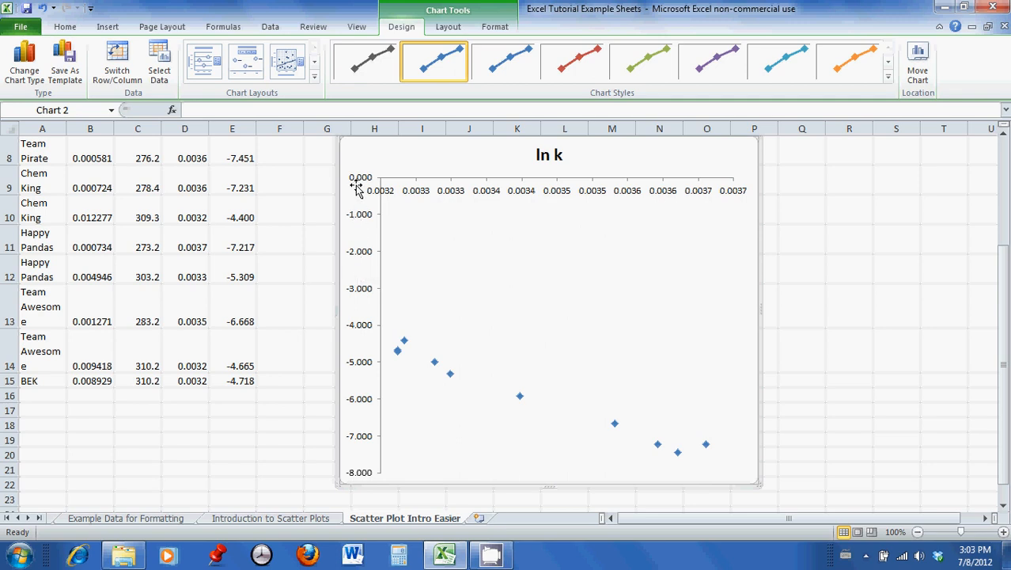
# - Set the vertical axis maximum to a fixed value of -4.0
pyautogui.rightClick(358, 216)
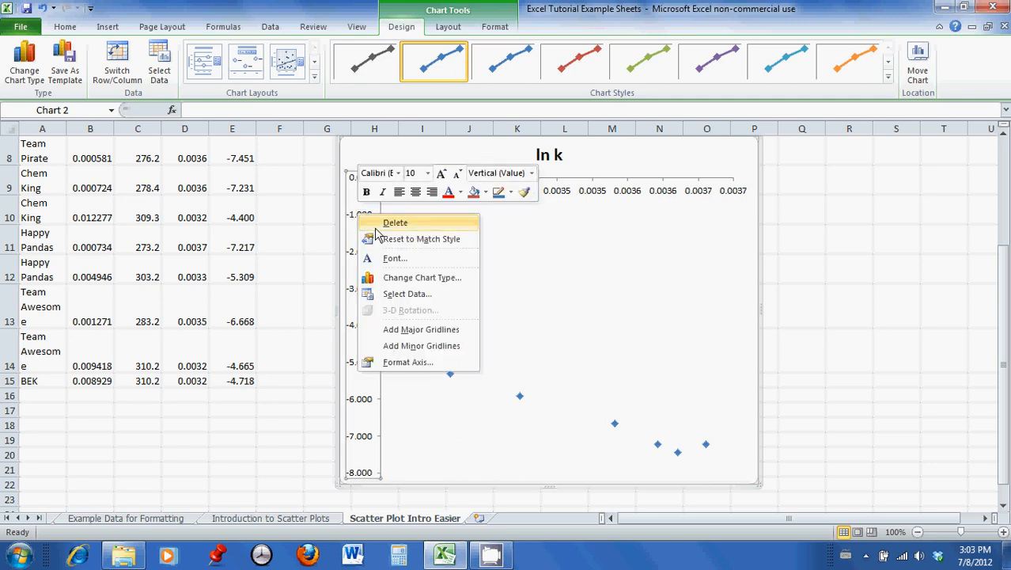
pyautogui.click(404, 362)
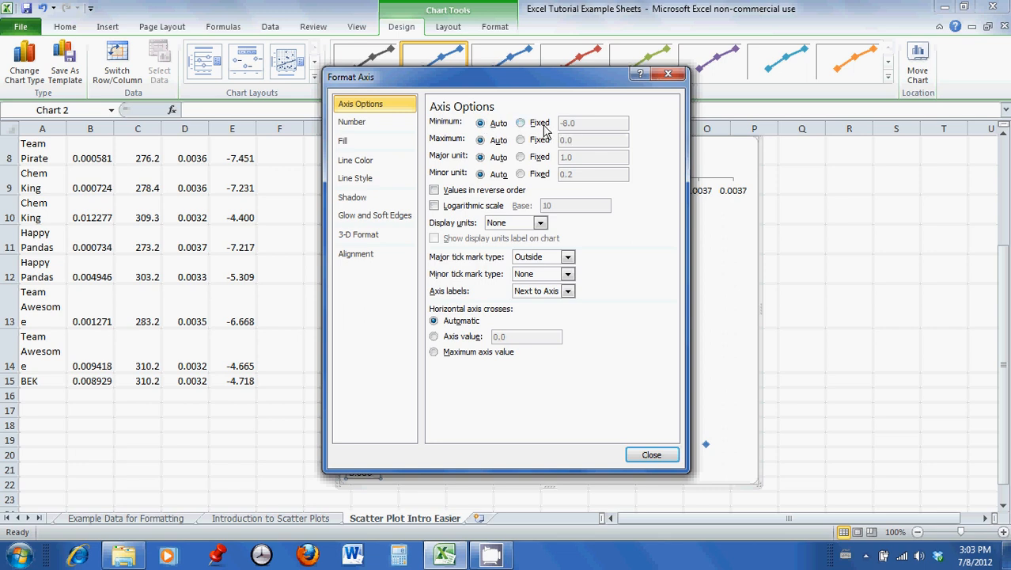
pyautogui.click(520, 141)
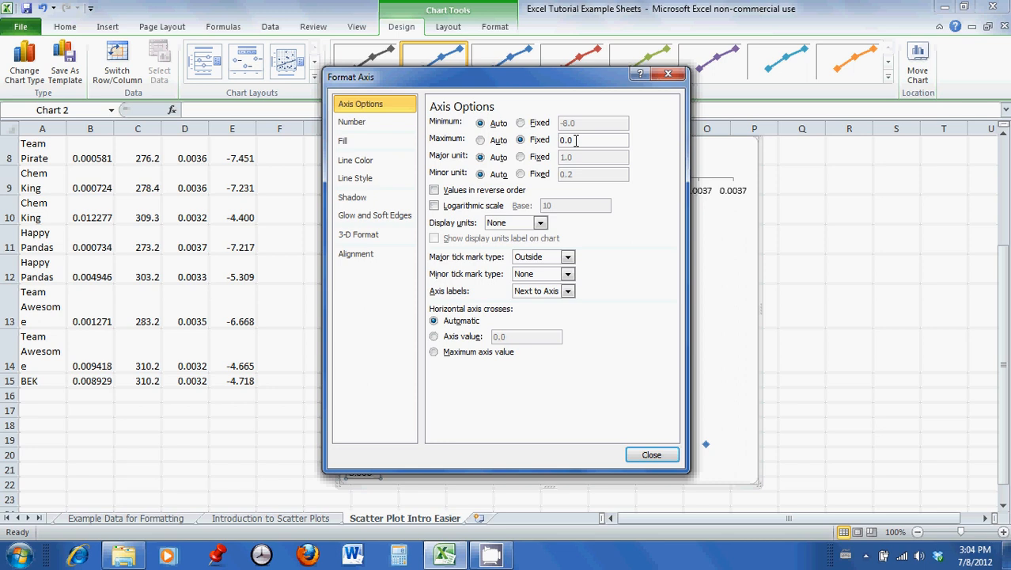
pyautogui.moveTo(575, 140); pyautogui.dragTo(561, 140)
pyautogui.write('-4.0')
# - Make the horizontal axis cross the vertical axis at the value -8 and close the axis formatting
pyautogui.click(433, 337)
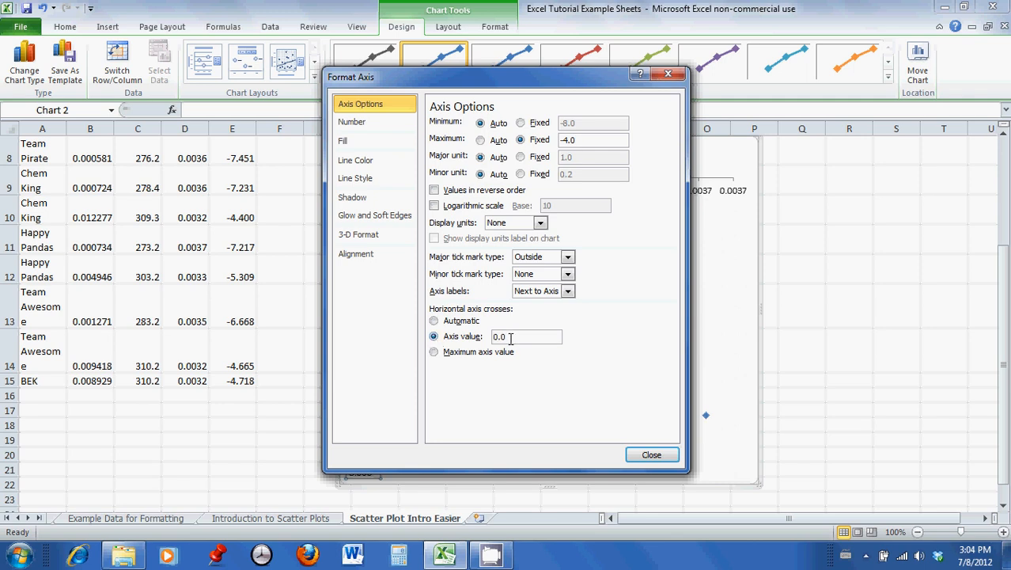
pyautogui.moveTo(510, 337); pyautogui.dragTo(489, 338)
pyautogui.write('-8')
pyautogui.press('Return')
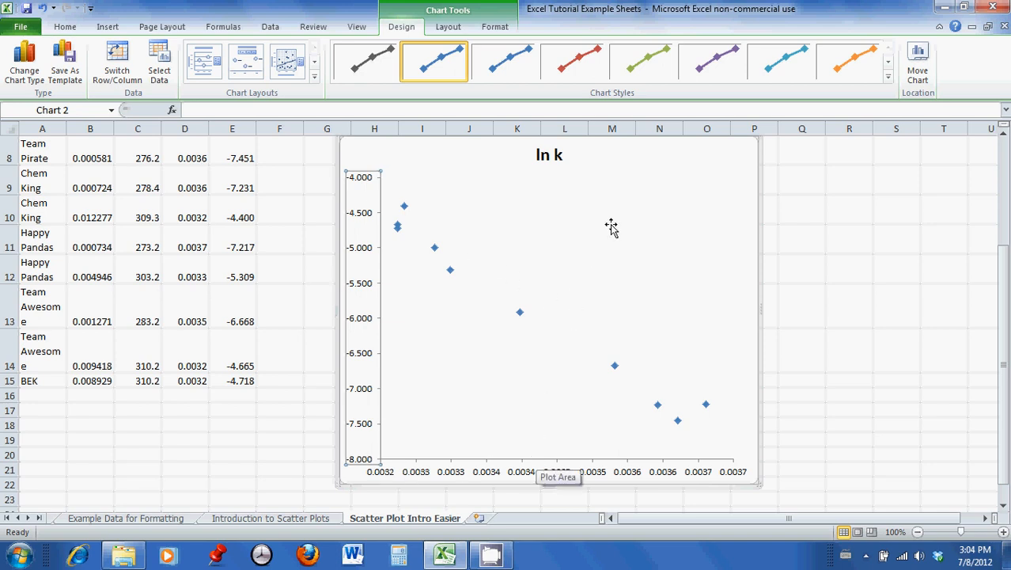
# - Change the chart title to "Figure 1: Made Up Data" and deselect the chart
pyautogui.click(552, 156)
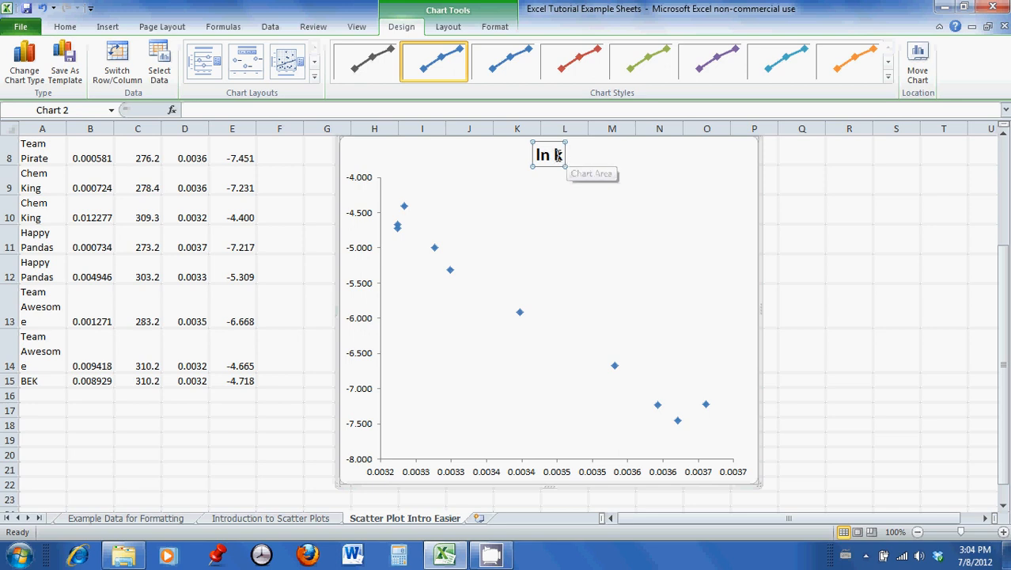
pyautogui.write('Fi')
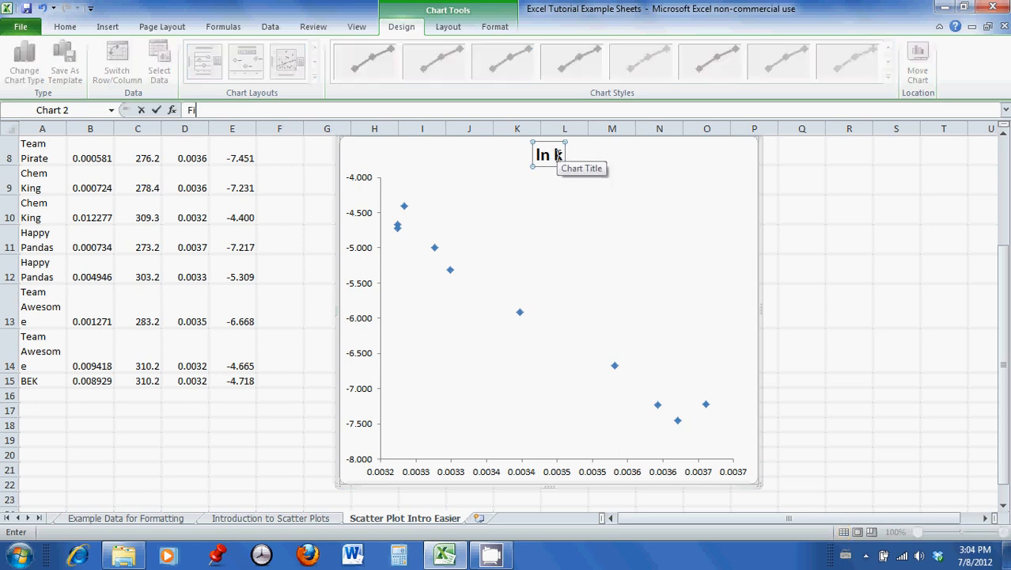
pyautogui.write('gure')
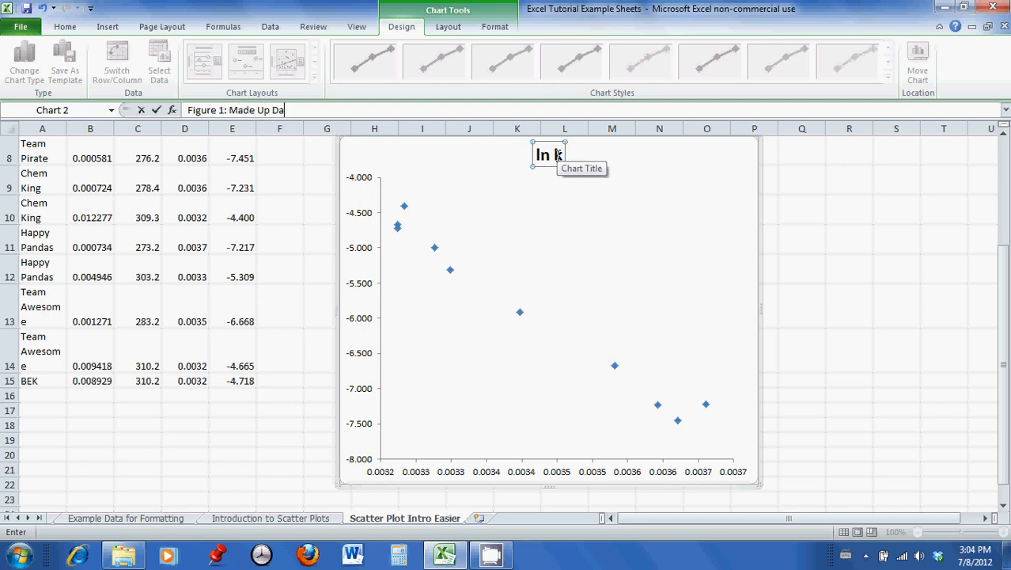
pyautogui.write('1: Made Up Data')
pyautogui.press('Return')
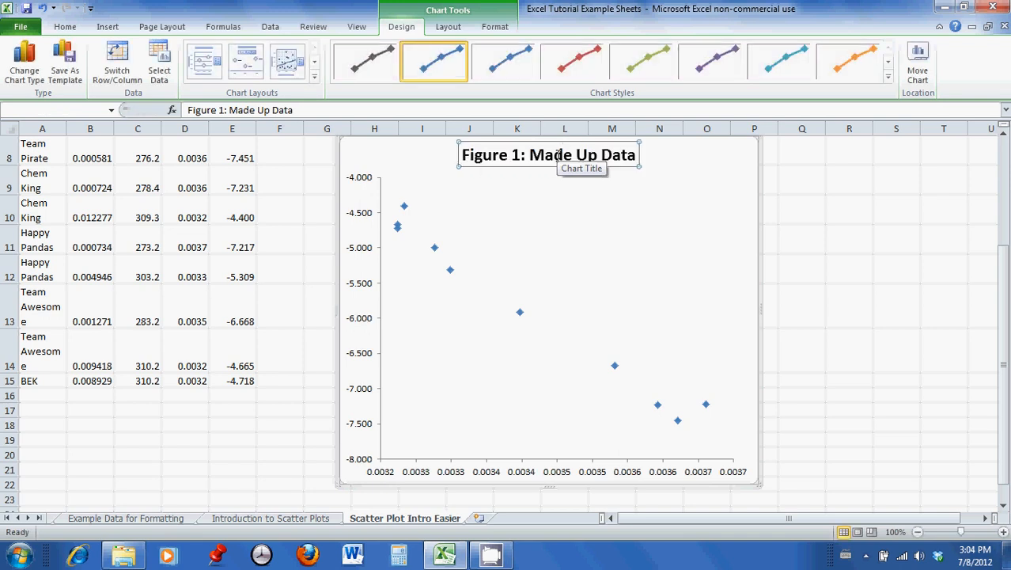
pyautogui.click(788, 217)
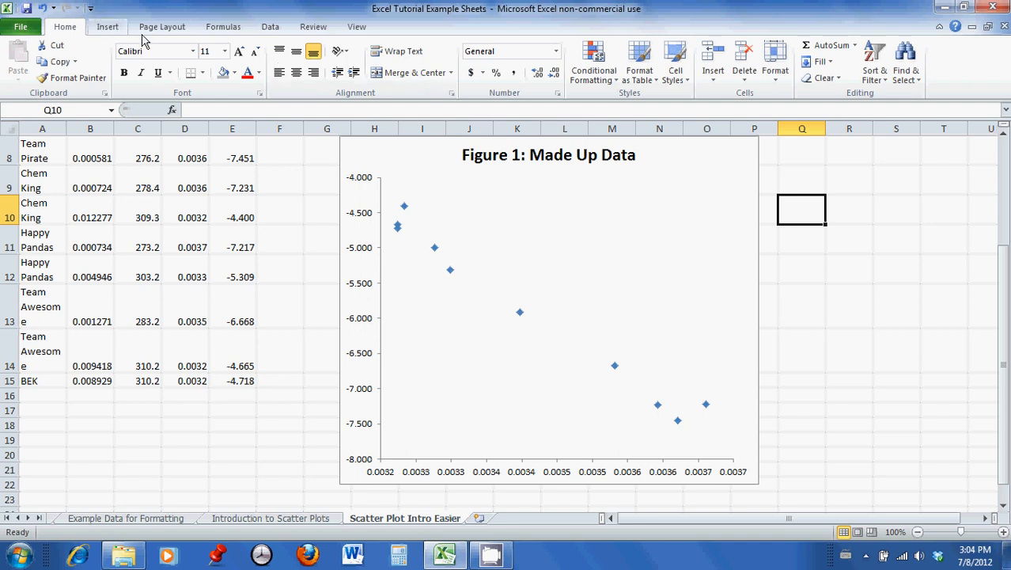
# - Add a title below the chart's horizontal axis reading "ln K"
pyautogui.click(436, 202)
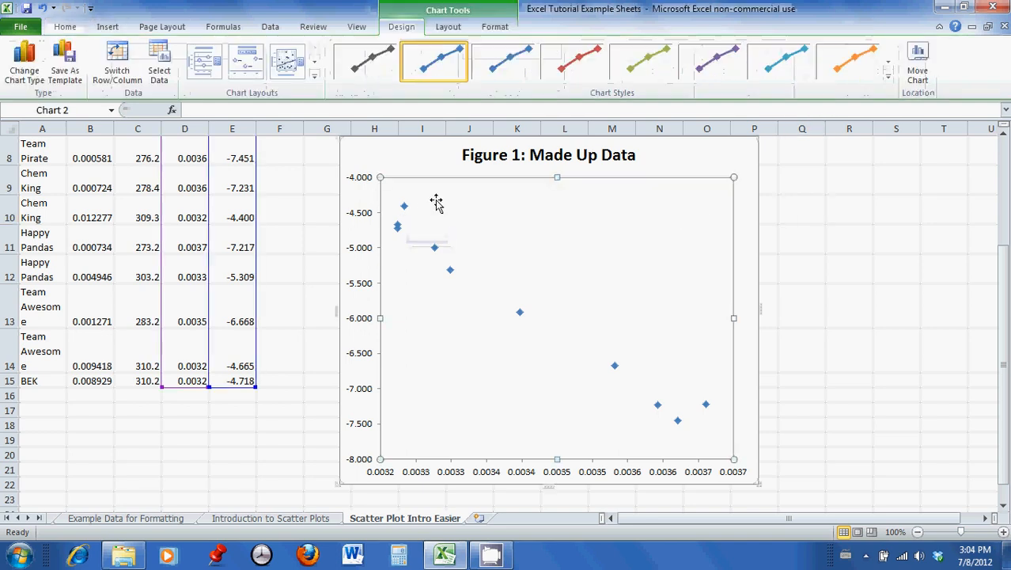
pyautogui.click(495, 32)
pyautogui.click(450, 28)
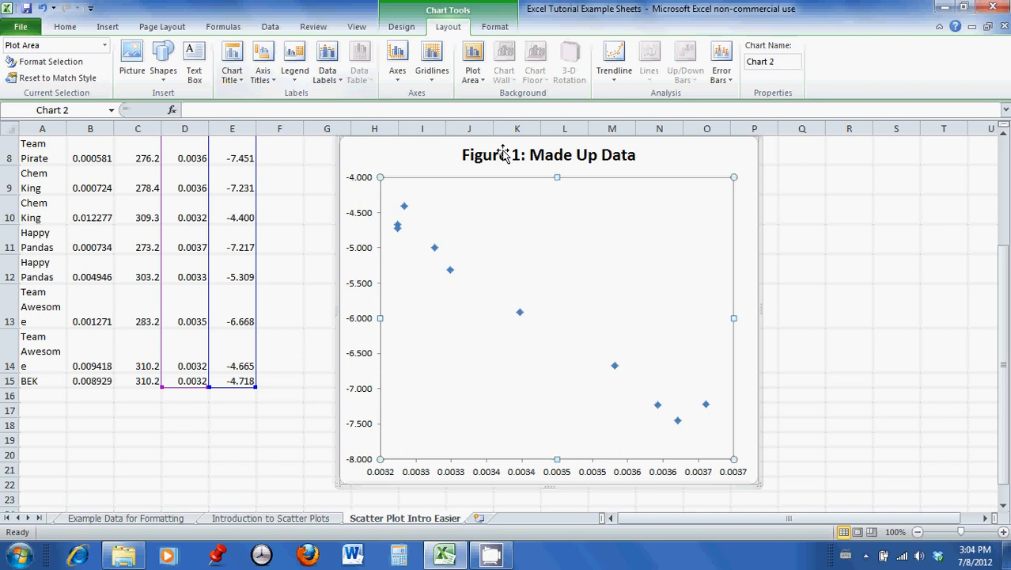
pyautogui.click(243, 82)
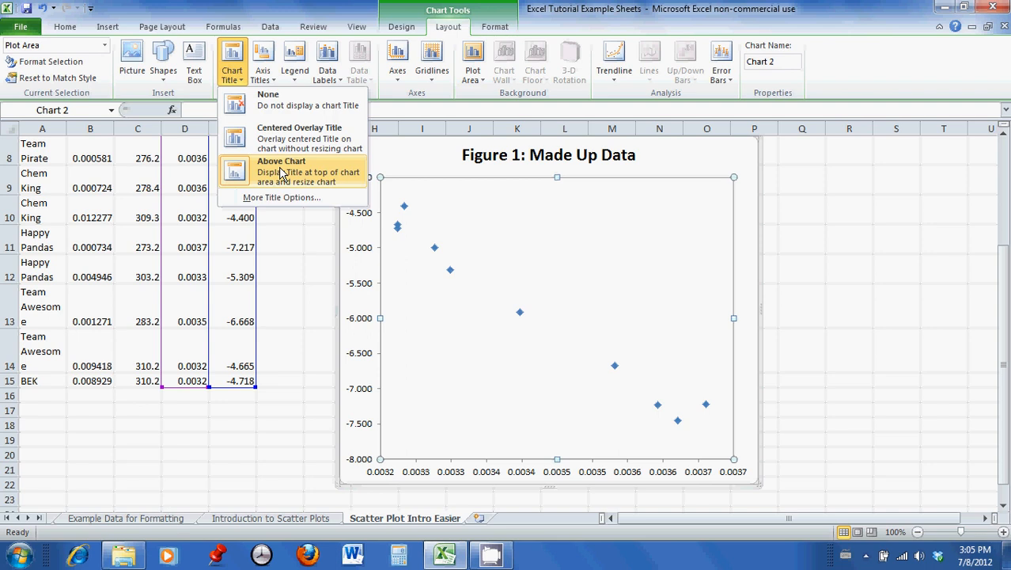
pyautogui.click(274, 79)
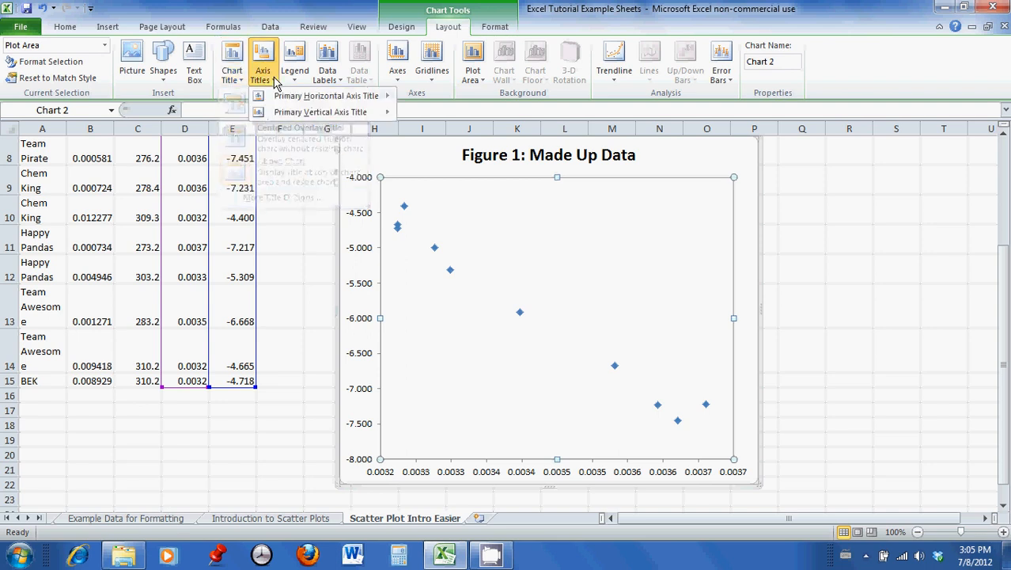
pyautogui.moveTo(288, 100)
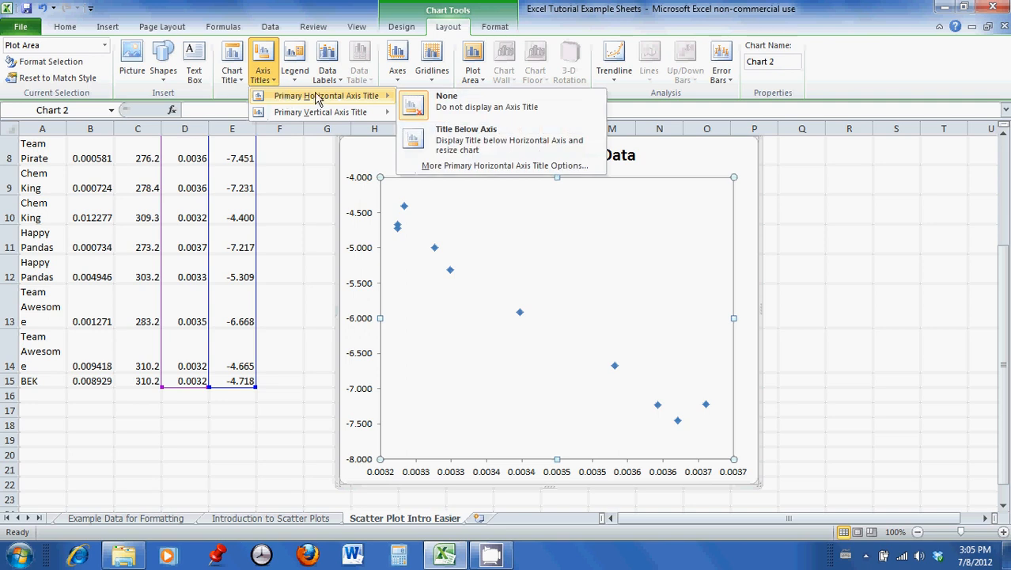
pyautogui.click(453, 128)
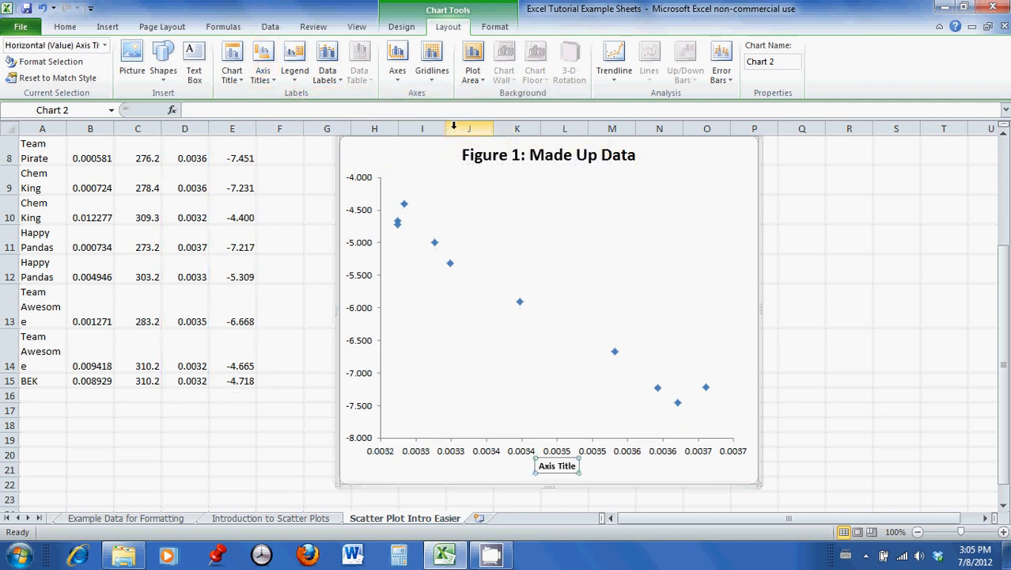
pyautogui.write('In')
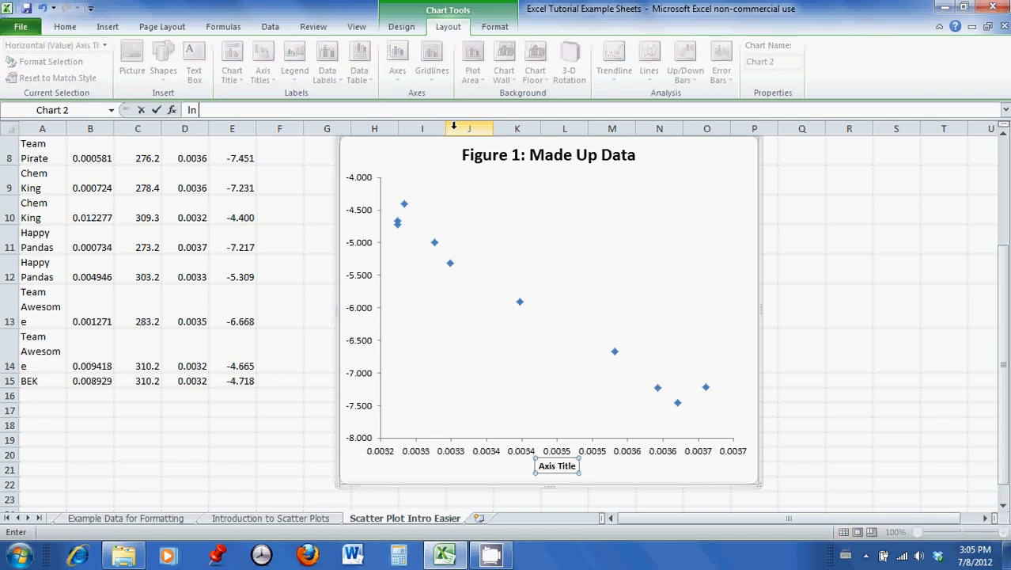
pyautogui.write(' K')
pyautogui.press('Return')
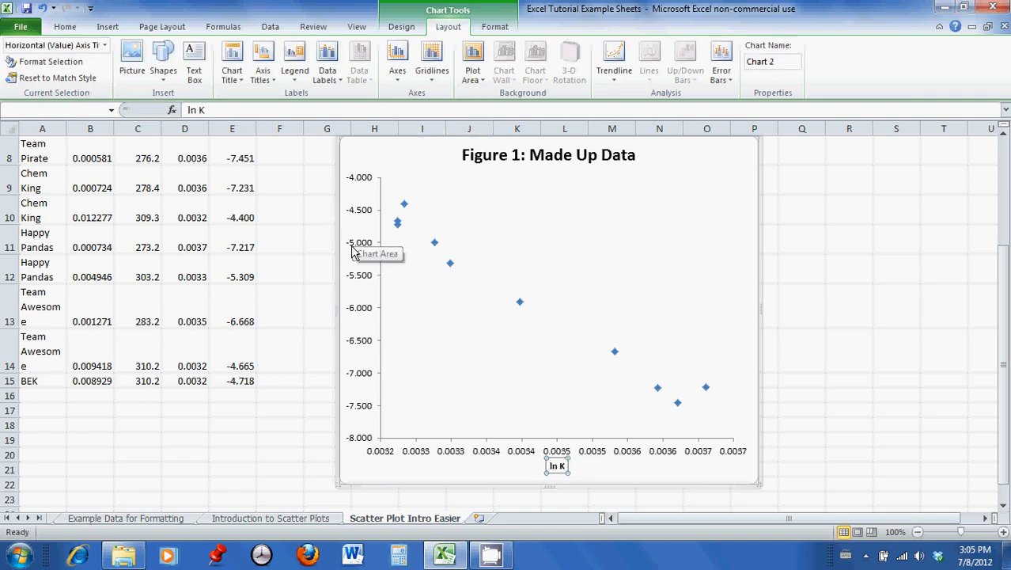
# - Add a horizontally oriented title to the chart's vertical axis reading "ln K"
pyautogui.click(274, 83)
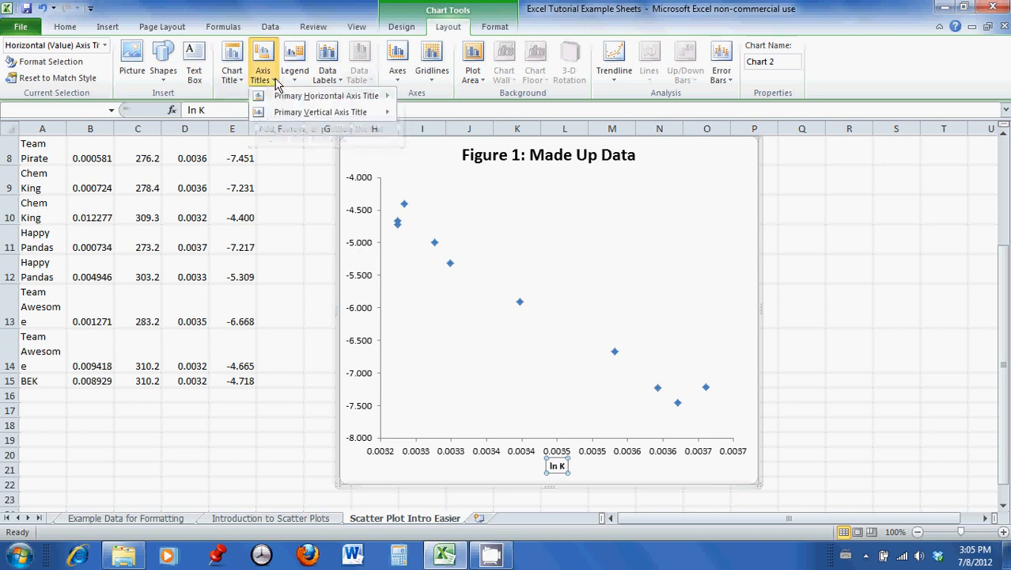
pyautogui.moveTo(283, 117)
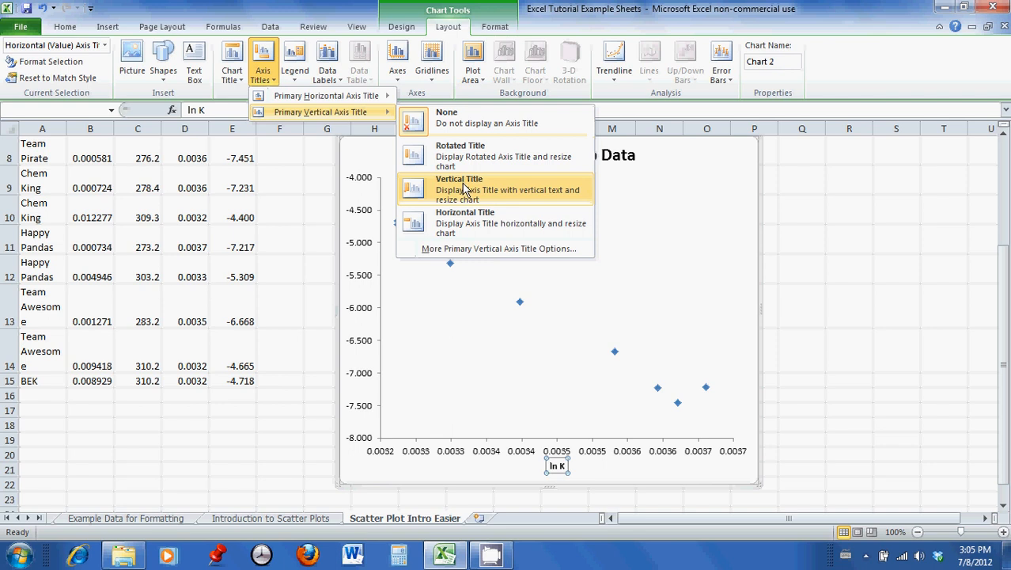
pyautogui.click(464, 226)
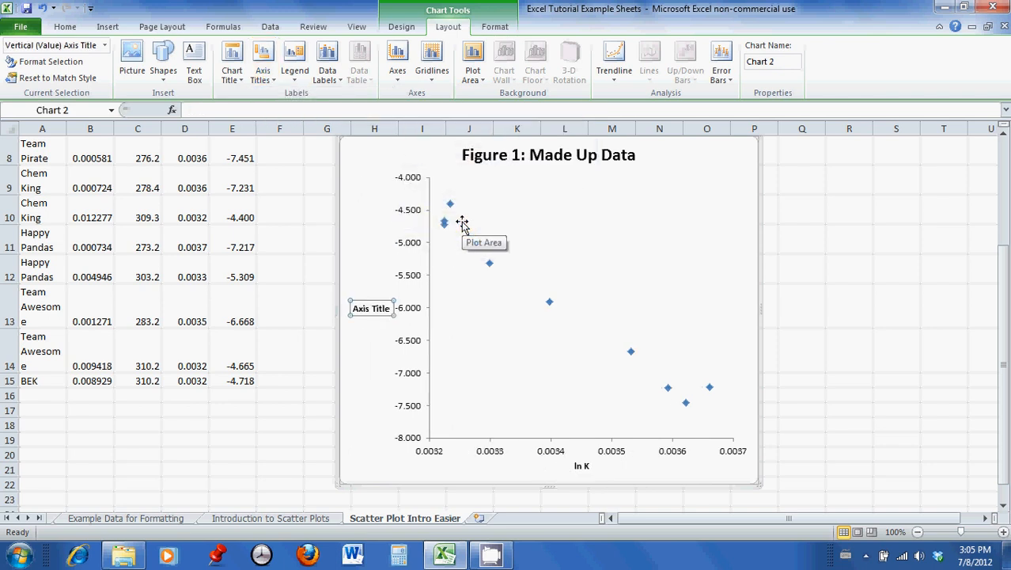
pyautogui.write('ln K')
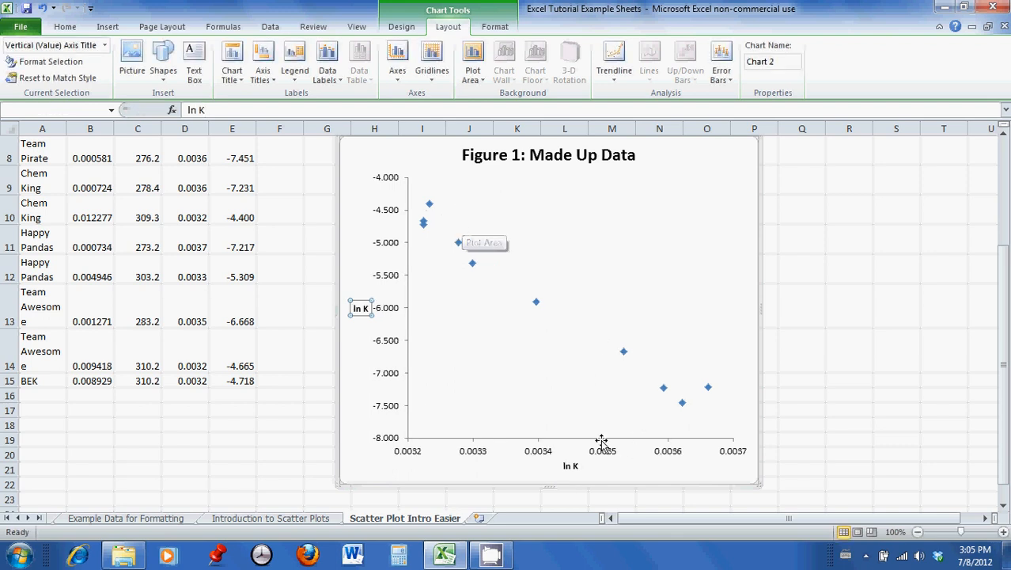
# - Change the title of the chart's horizontal axis to "1/T (in Kelvin)"
pyautogui.click(569, 466)
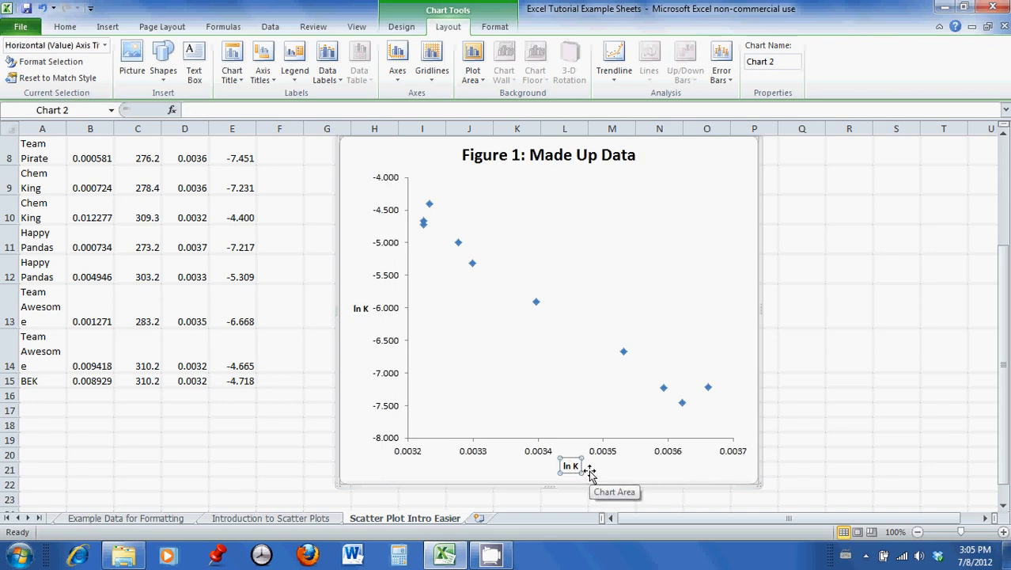
pyautogui.write('1/T (in Kelvin')
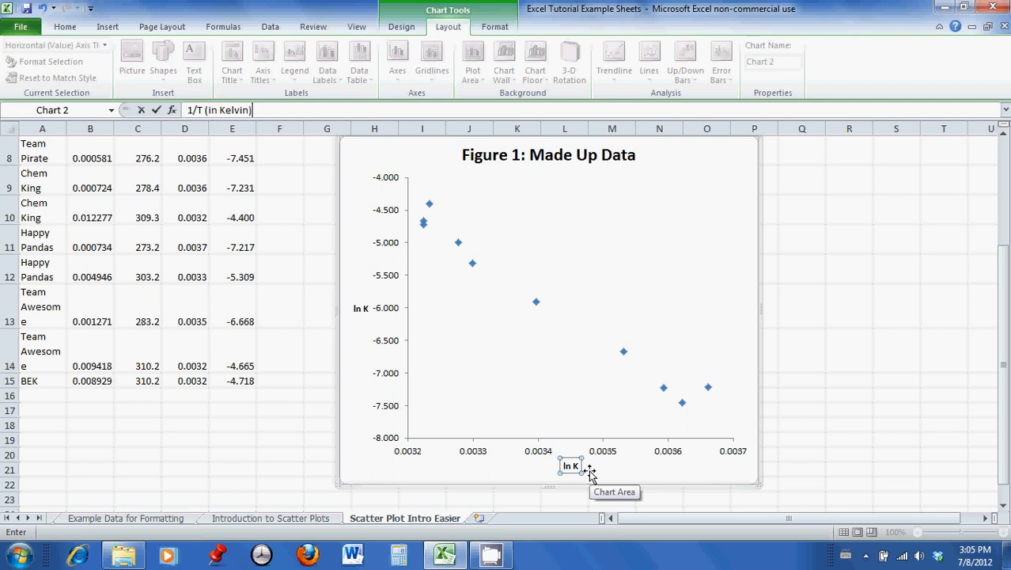
pyautogui.press('Return')
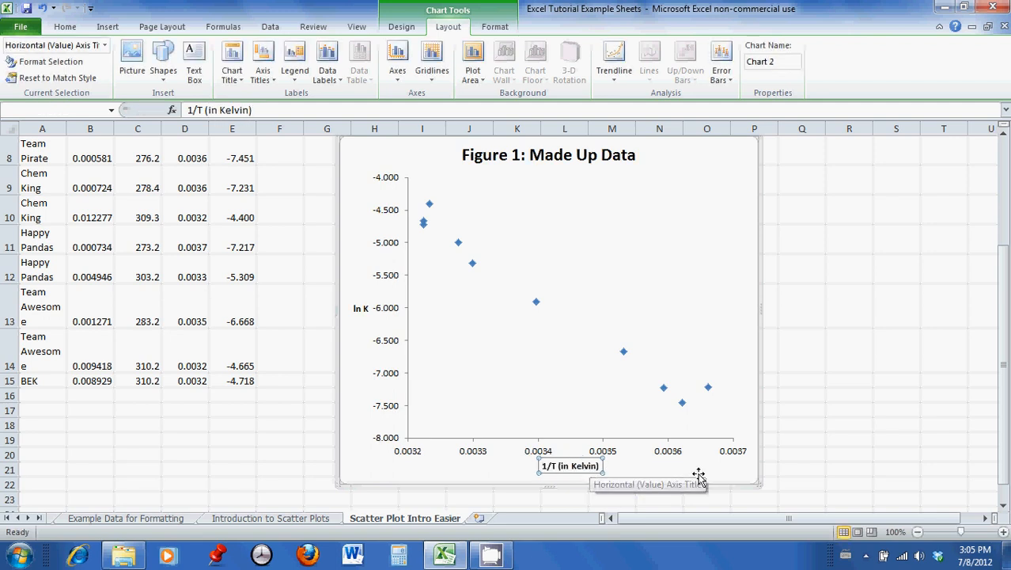
# - Add a linear trendline to the plotted ln k data and select it
pyautogui.click(723, 407)
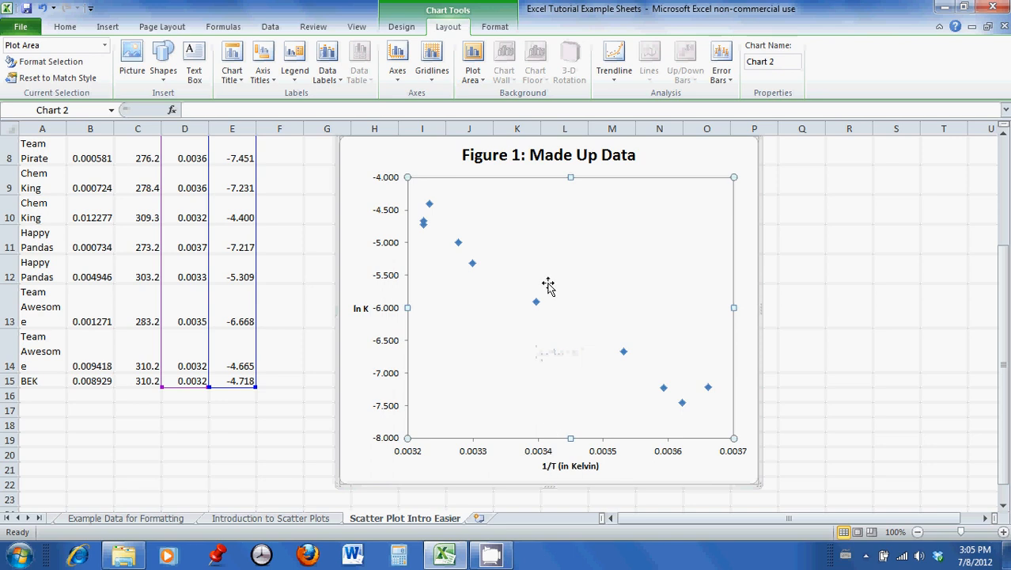
pyautogui.click(617, 87)
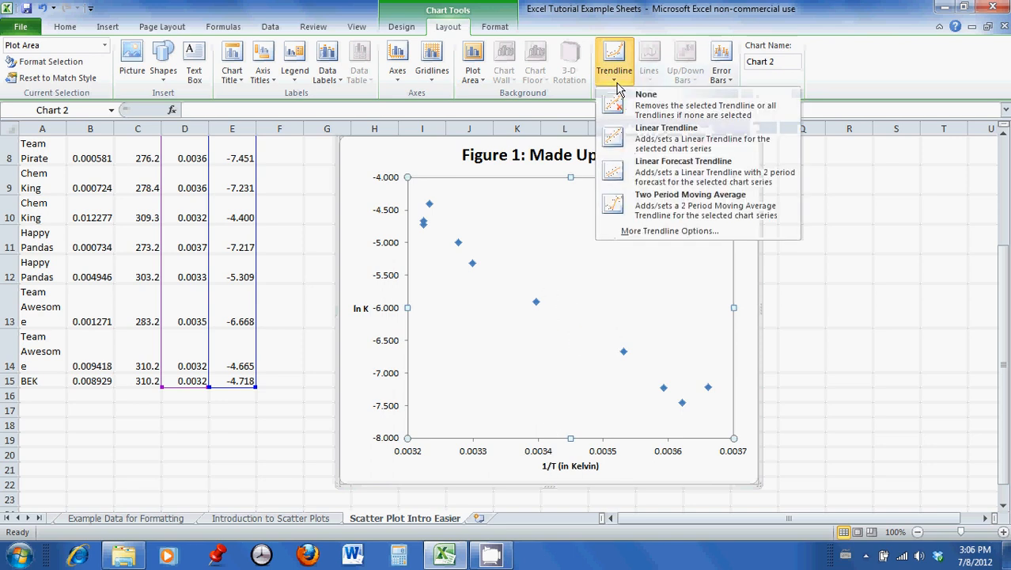
pyautogui.click(674, 145)
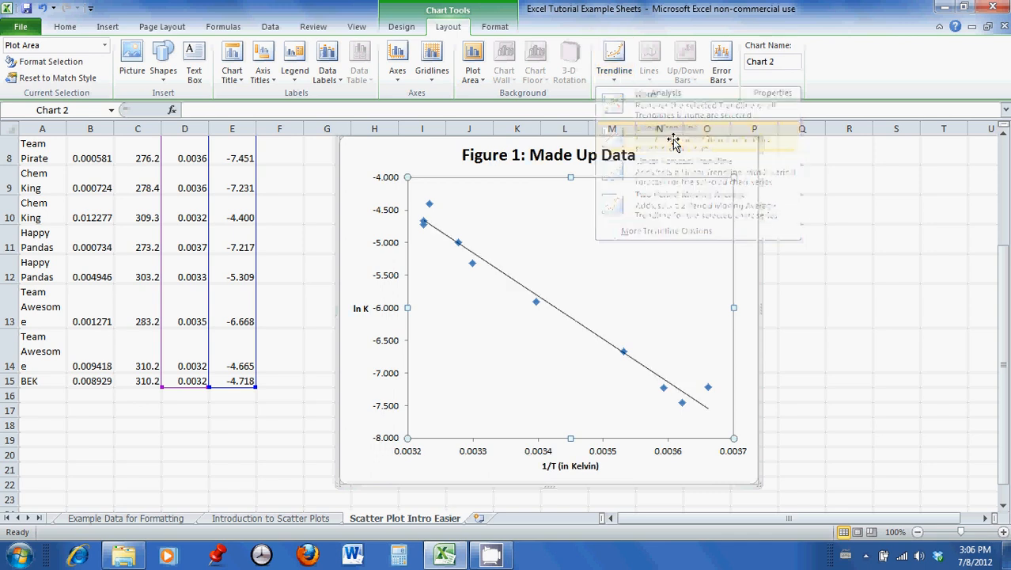
pyautogui.click(575, 326)
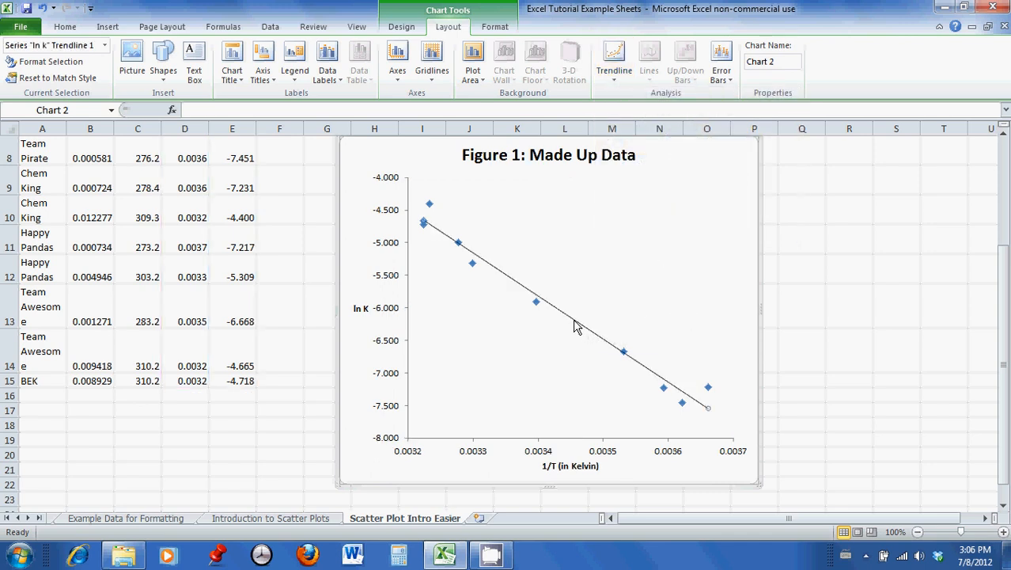
# - Add another linear trendline displaying its equation and R-squared value, and move that label to the plot area's upper-right corner
pyautogui.click(590, 297)
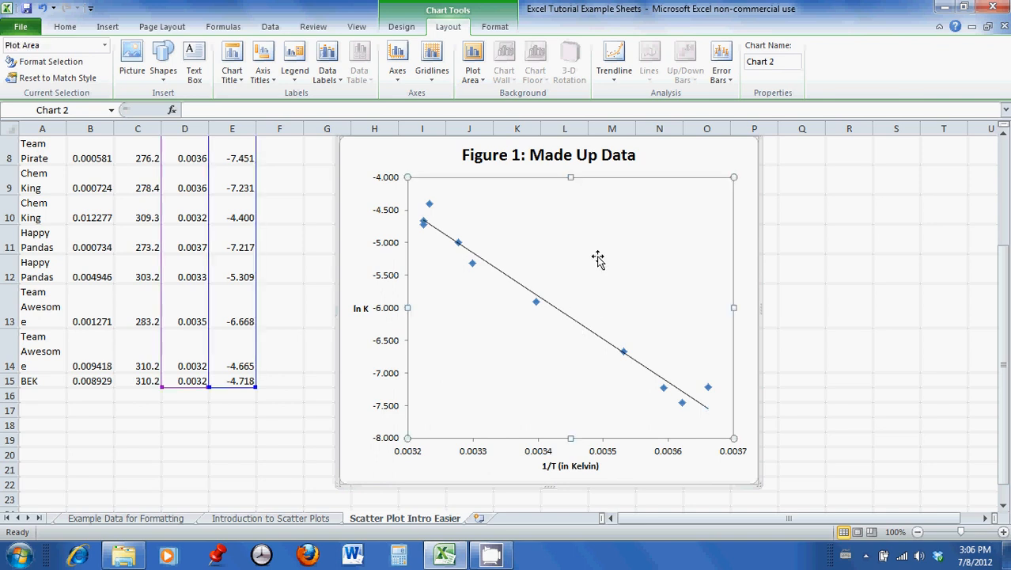
pyautogui.click(614, 79)
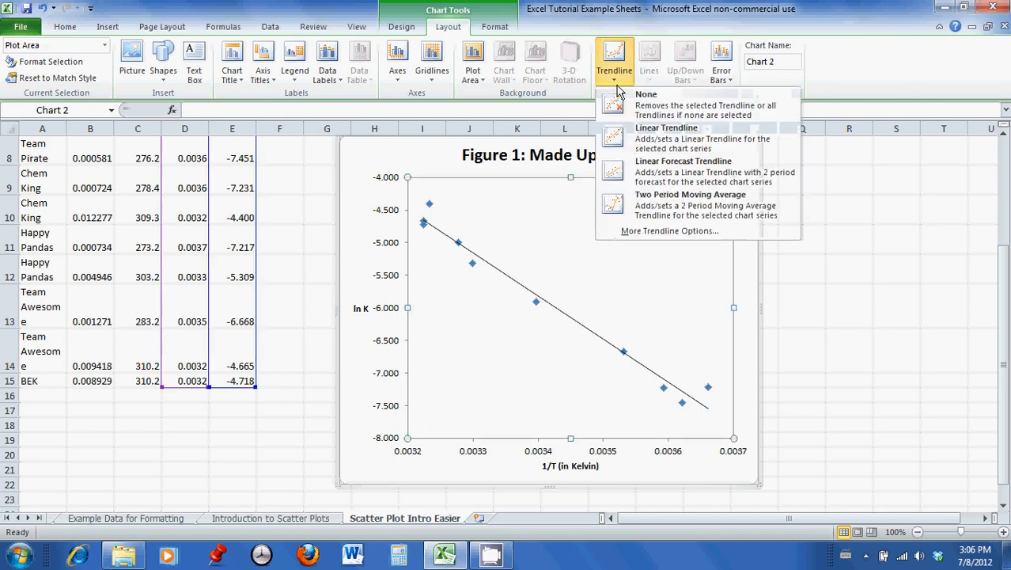
pyautogui.click(637, 232)
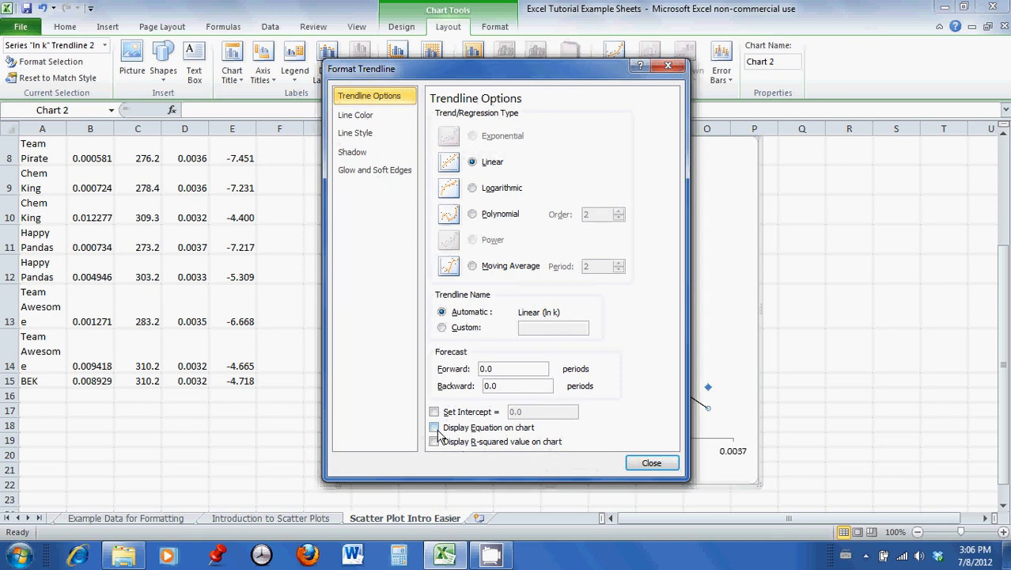
pyautogui.click(434, 428)
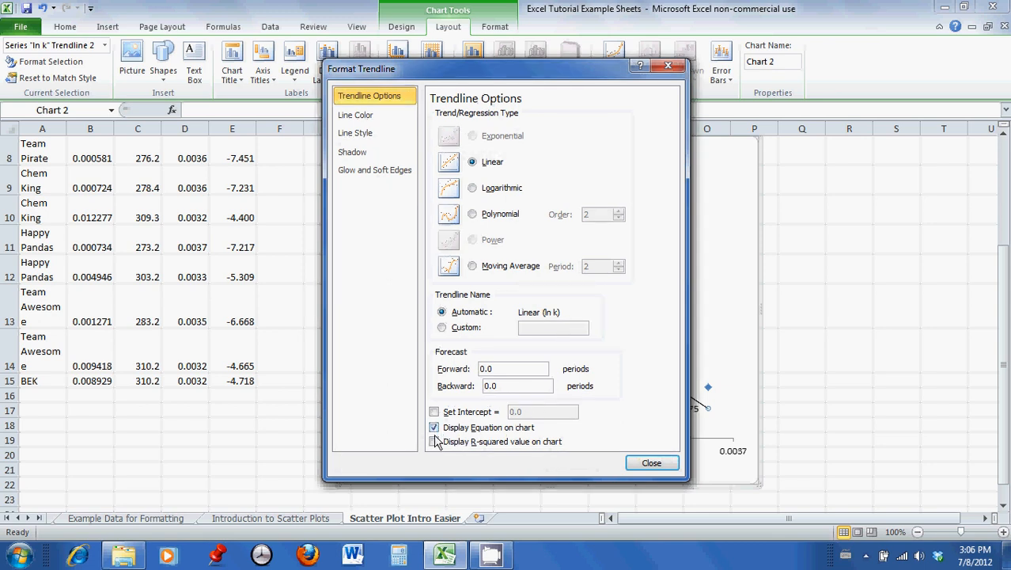
pyautogui.click(434, 441)
pyautogui.click(650, 464)
pyautogui.click(657, 410)
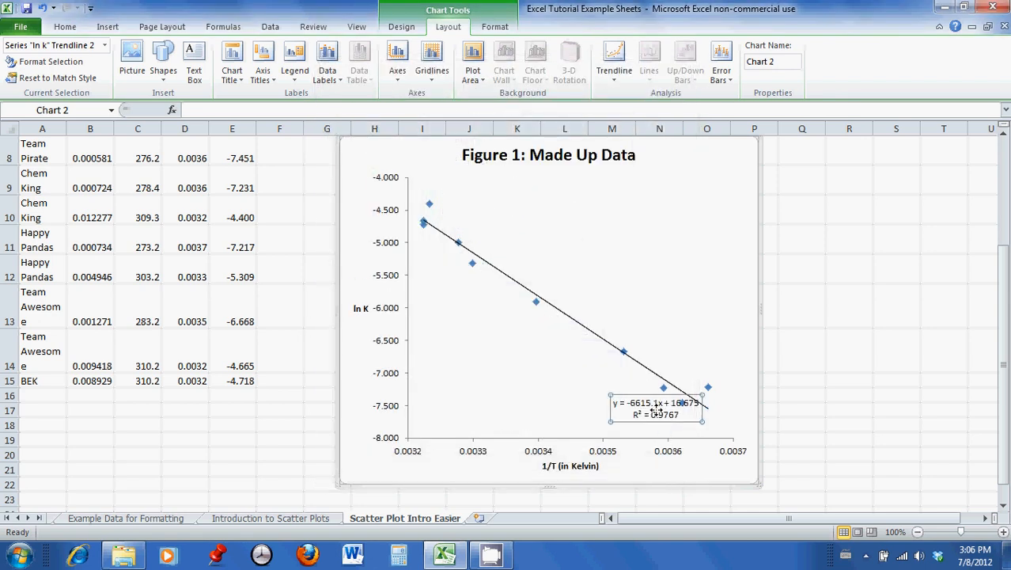
pyautogui.moveTo(685, 225); pyautogui.dragTo(694, 204)
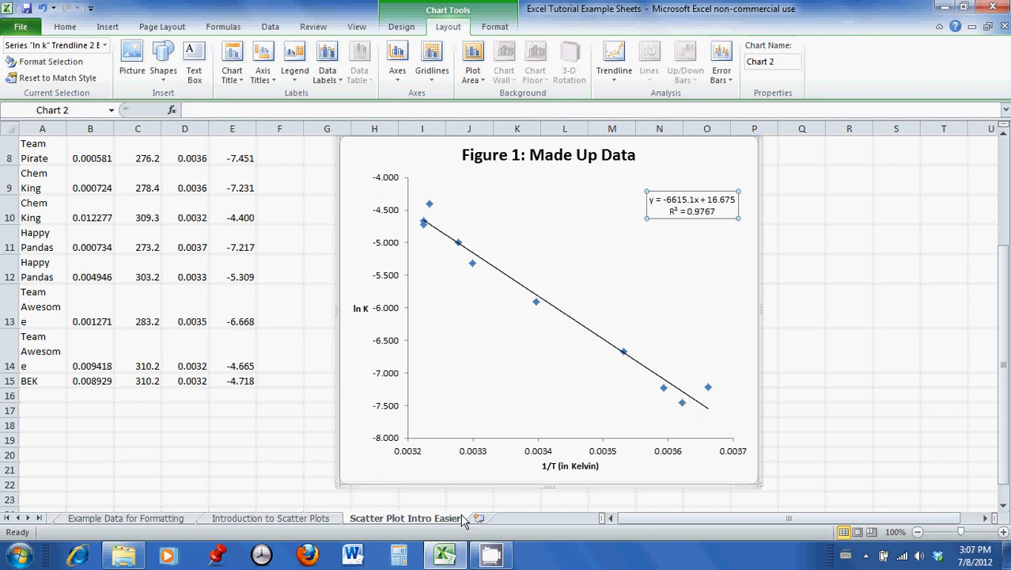
# - Compare the column order of the data tables on the Introduction to Scatter Plots and Scatter Plot Intro Easier sheets
pyautogui.click(305, 518)
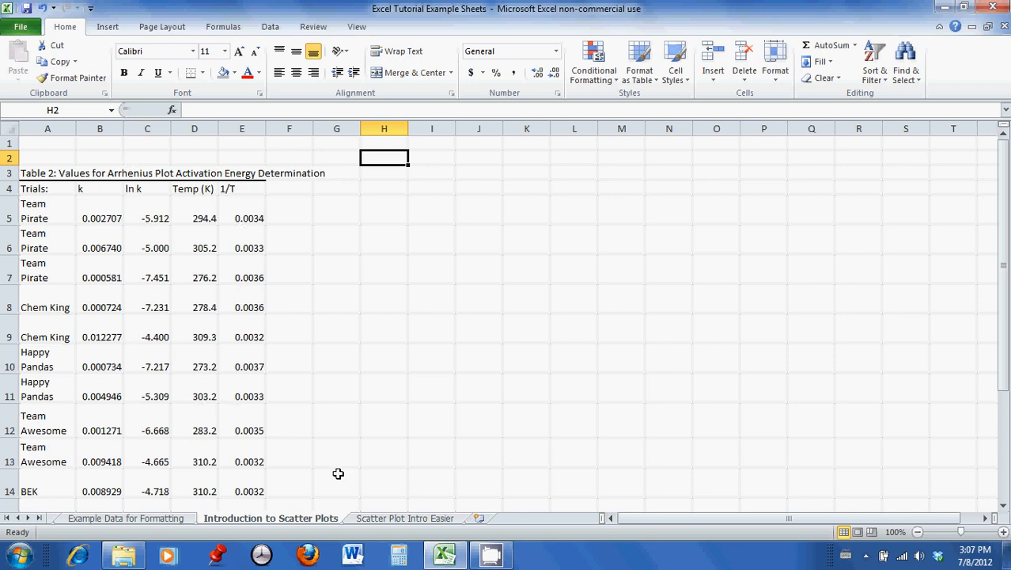
pyautogui.click(404, 517)
pyautogui.scroll(3, 291, 388)
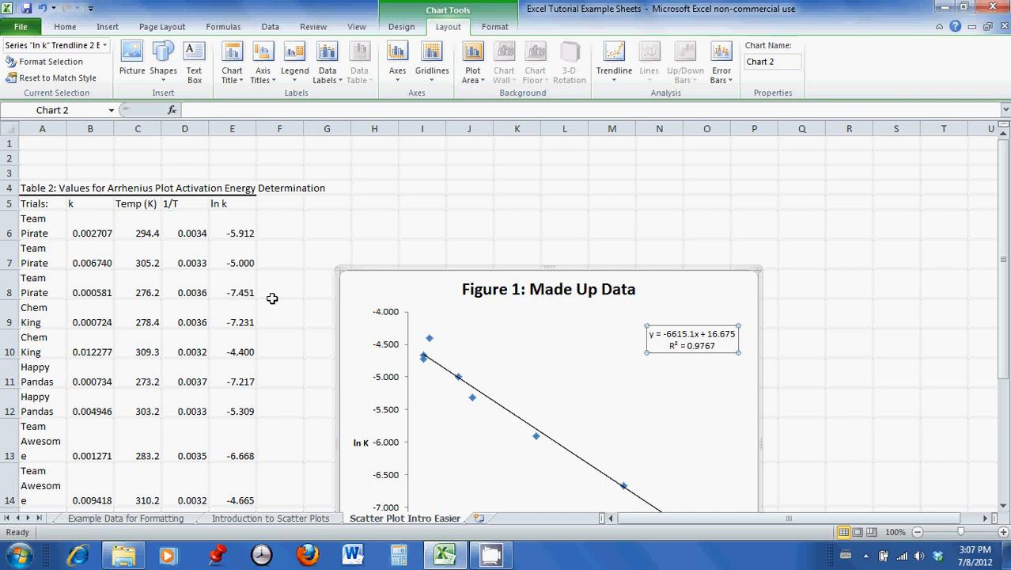
# - Insert an empty markers-only scatter chart on the Introduction to Scatter Plots sheet
pyautogui.click(247, 518)
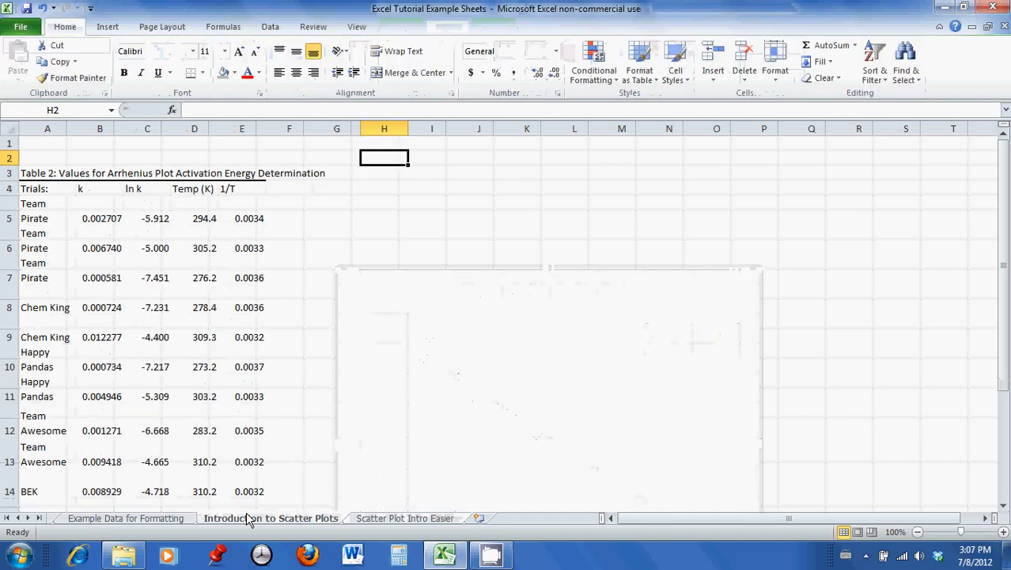
pyautogui.click(383, 215)
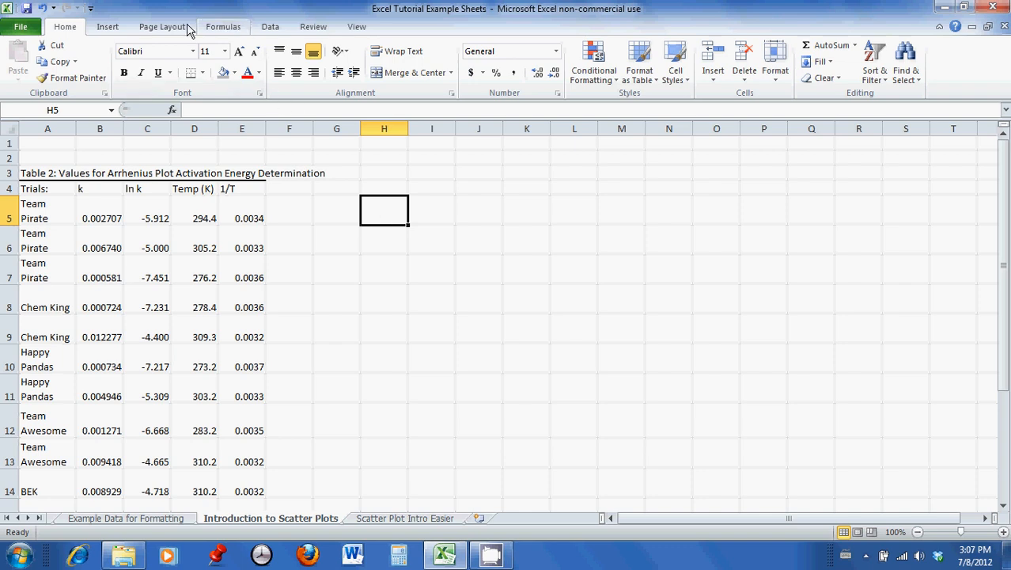
pyautogui.click(116, 25)
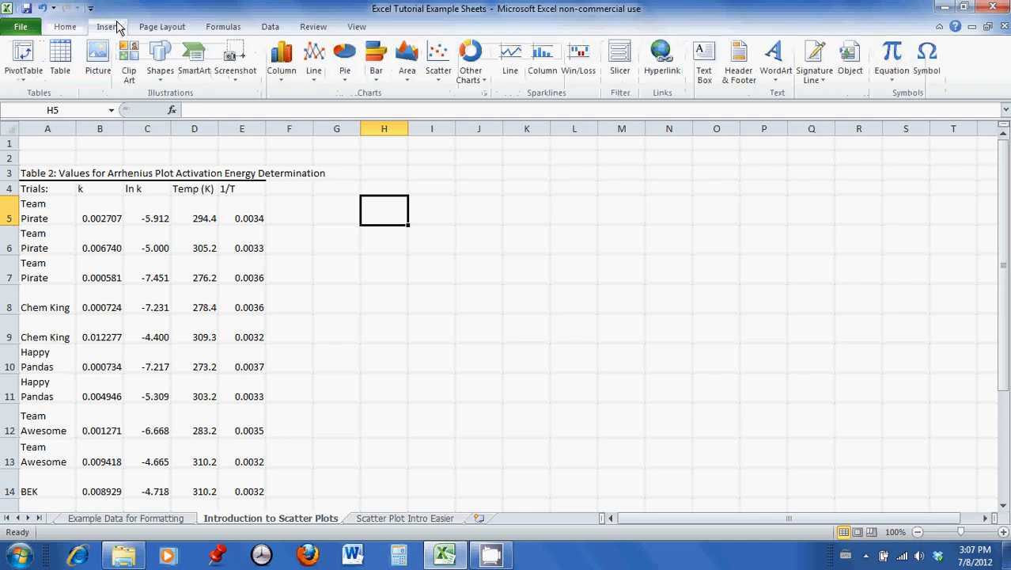
pyautogui.click(438, 57)
pyautogui.click(439, 115)
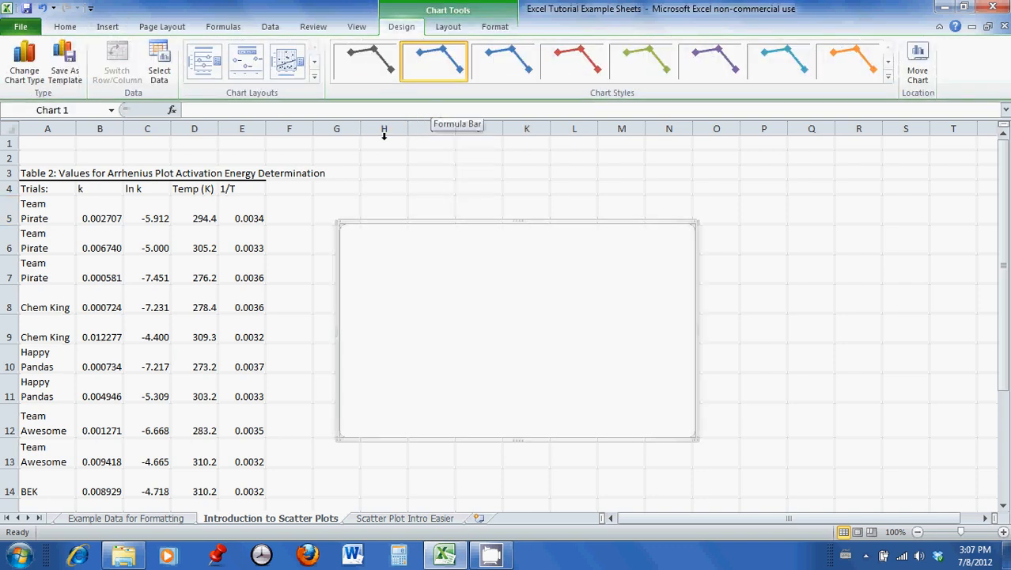
# - Add a data series to the empty chart with the 1/T column, E4:E14, as its X values
pyautogui.click(160, 67)
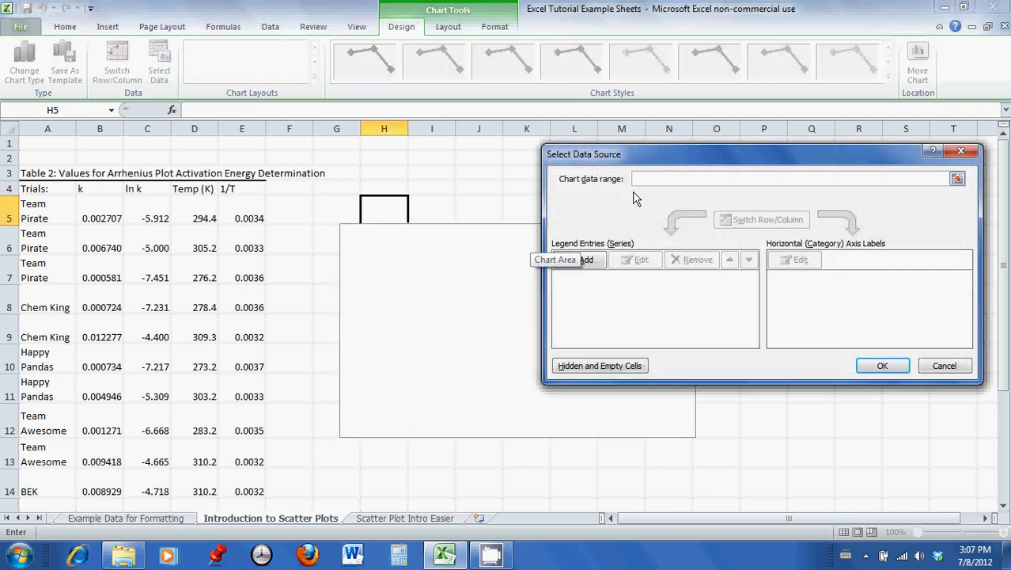
pyautogui.click(958, 180)
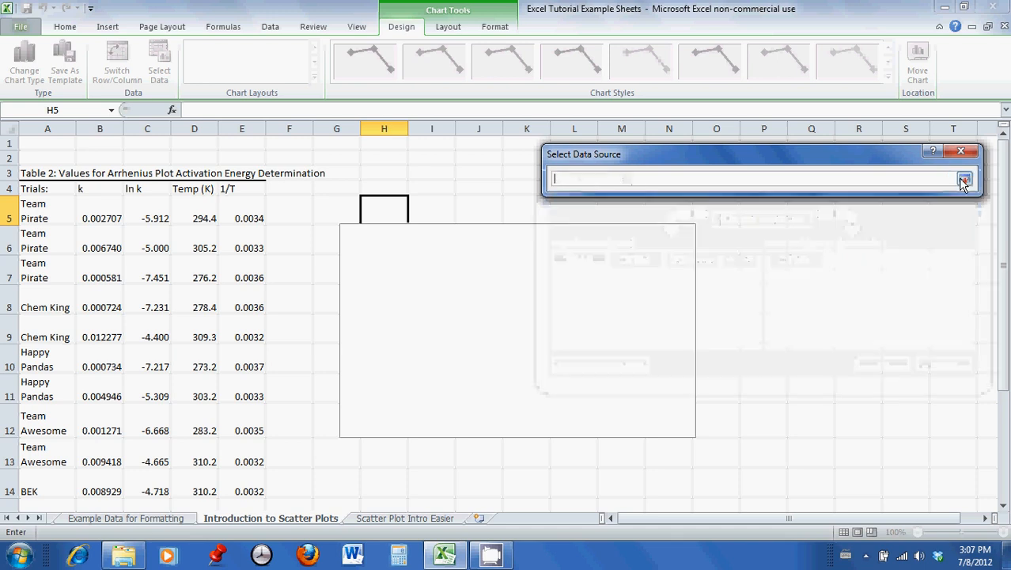
pyautogui.click(959, 181)
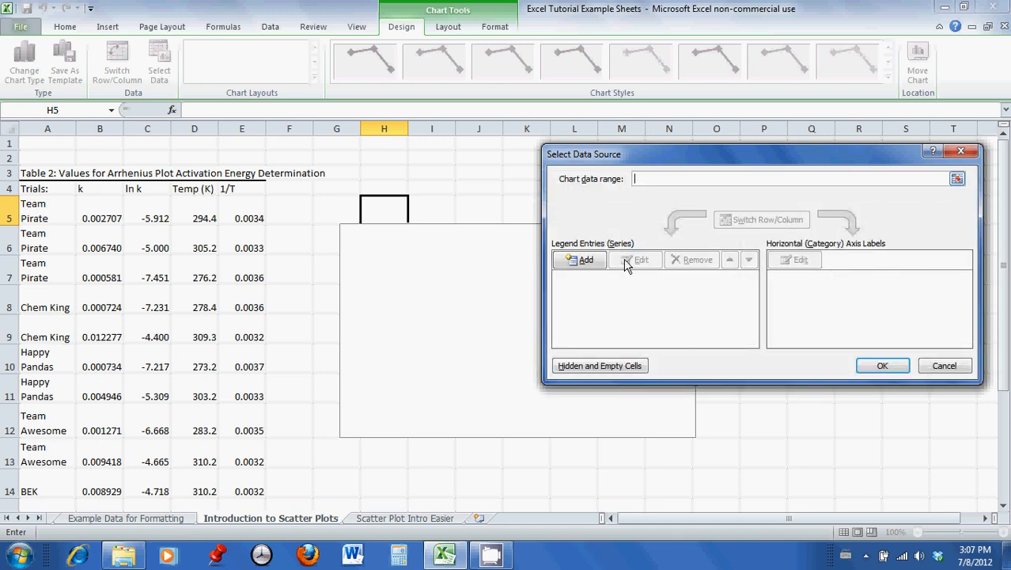
pyautogui.click(584, 260)
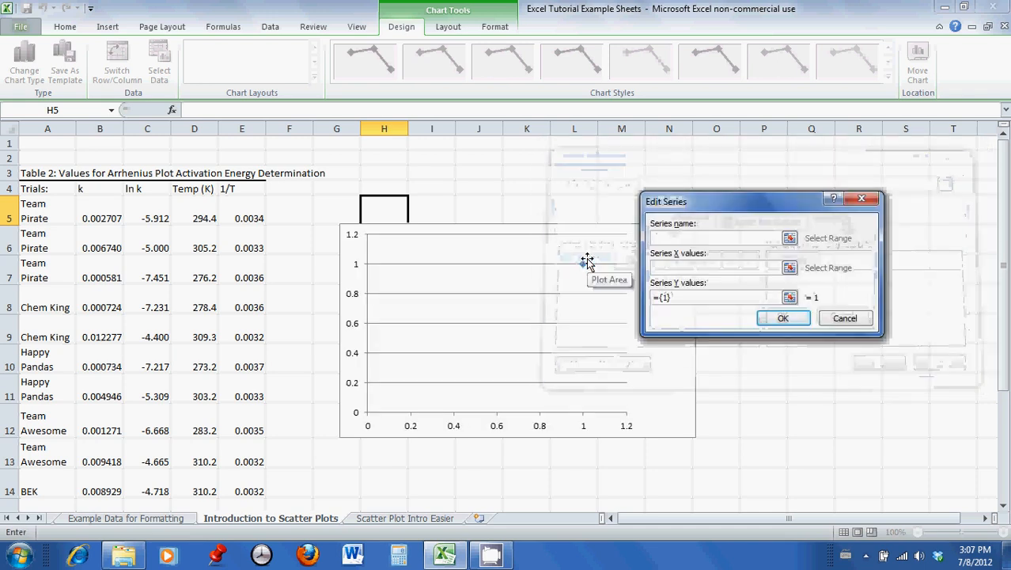
pyautogui.click(788, 268)
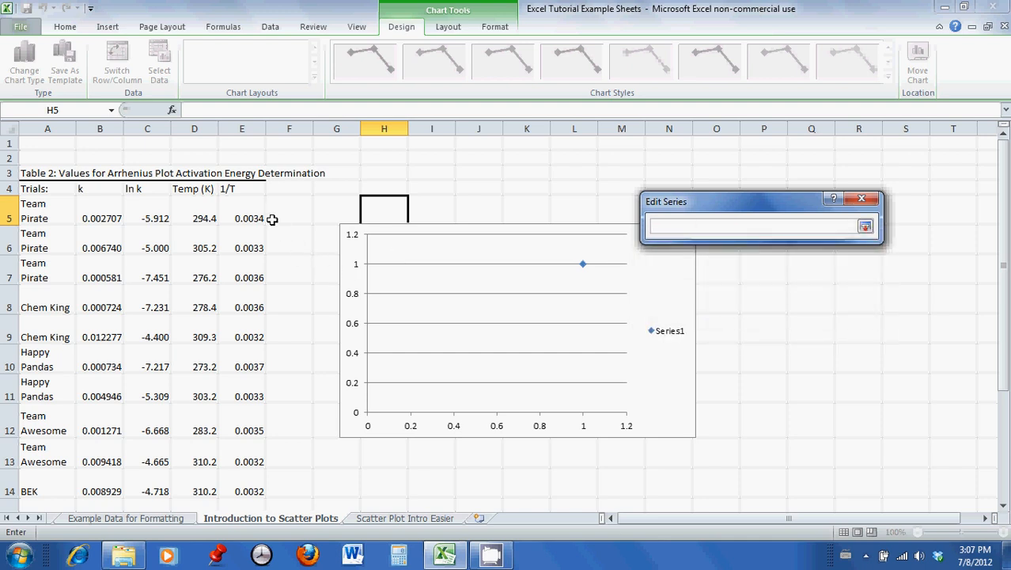
pyautogui.moveTo(239, 188); pyautogui.dragTo(249, 480)
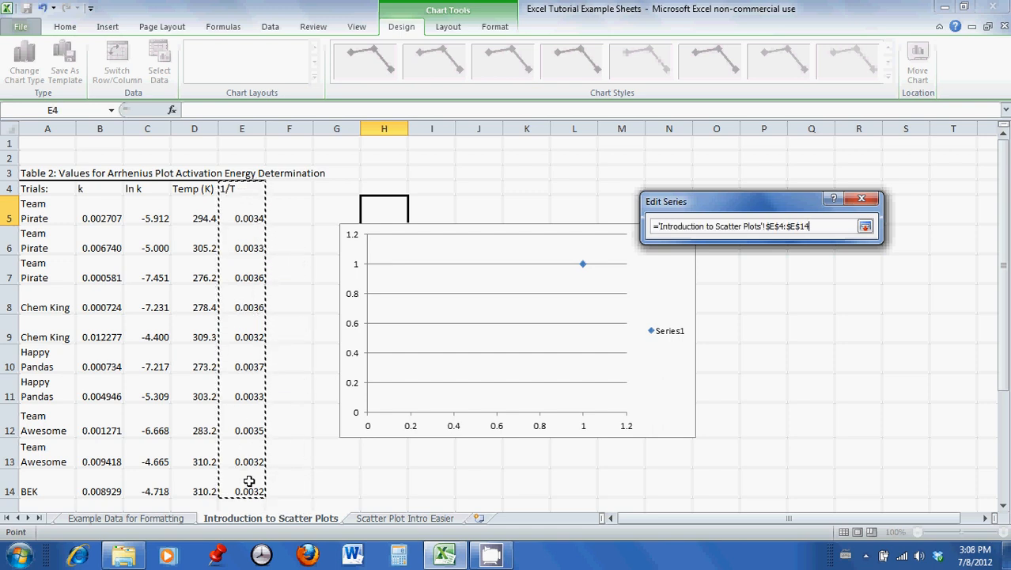
pyautogui.press('Return')
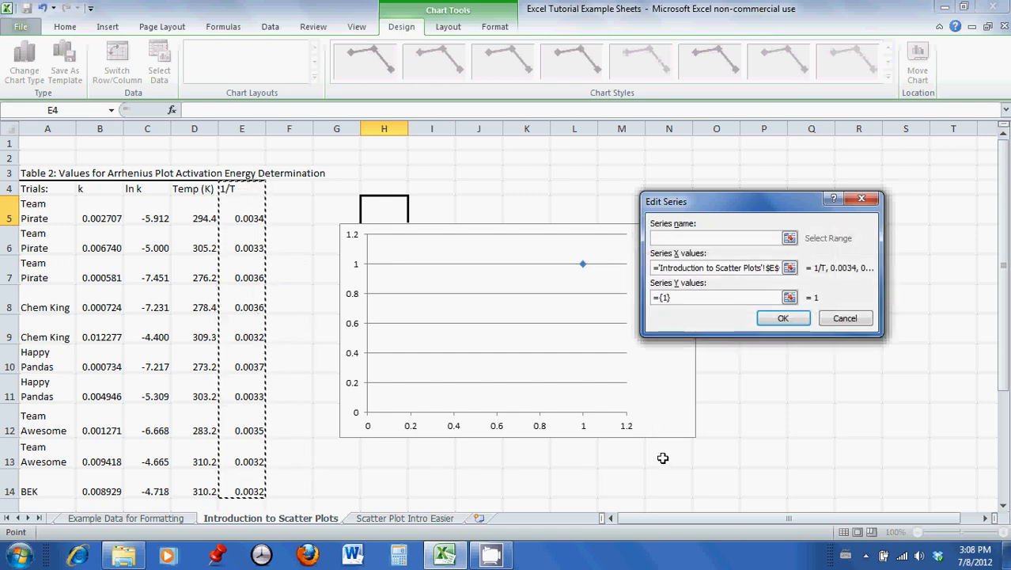
# - Set the series Y values to the ln k column, C4:C14, and apply the data source
pyautogui.click(789, 297)
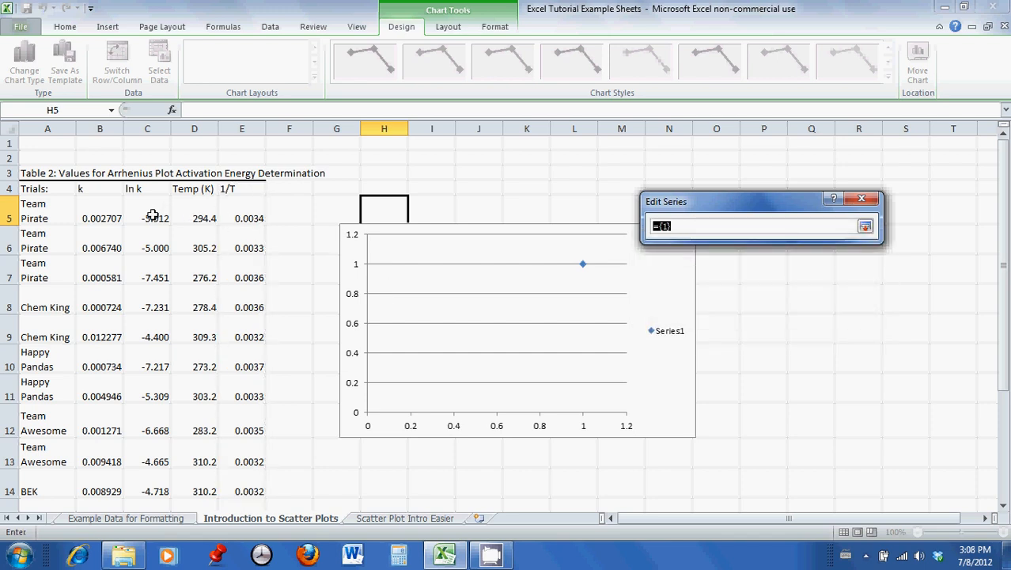
pyautogui.moveTo(146, 190); pyautogui.dragTo(154, 480)
pyautogui.press('Return')
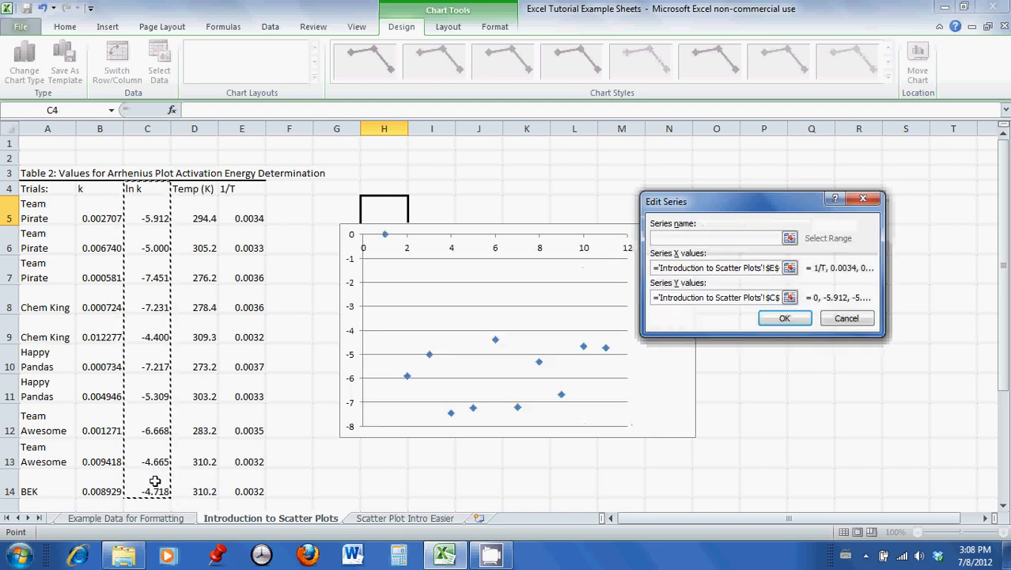
pyautogui.click(781, 319)
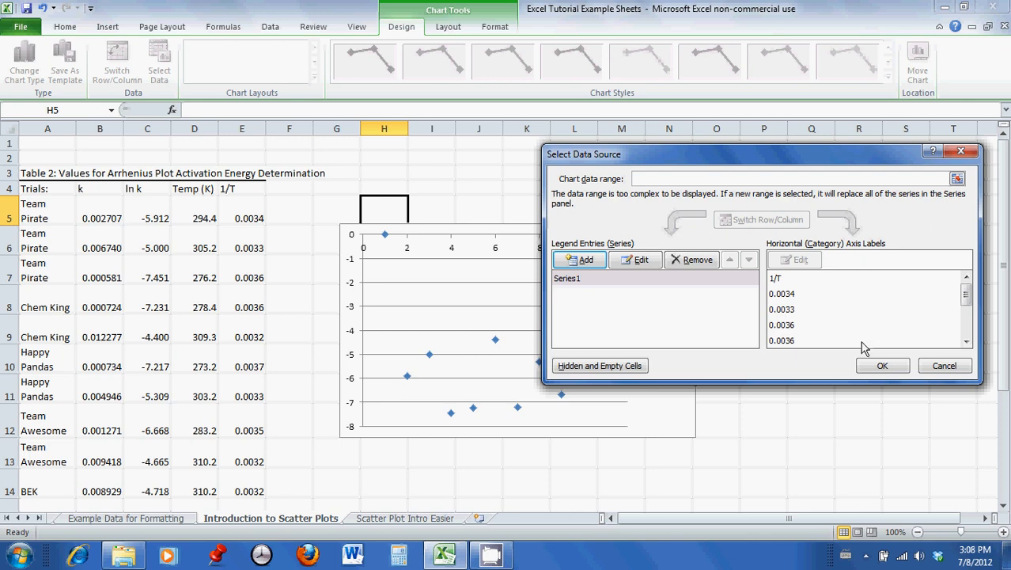
pyautogui.click(870, 366)
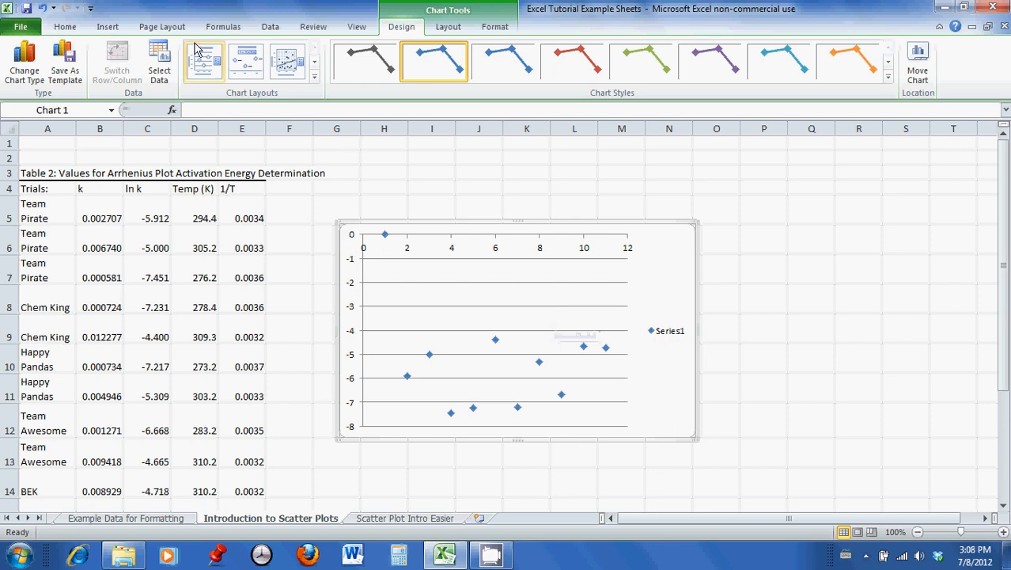
# - Remove the chart's existing data series and add a new one with the 1/T values E5:E14, without the header, as X values
pyautogui.click(157, 72)
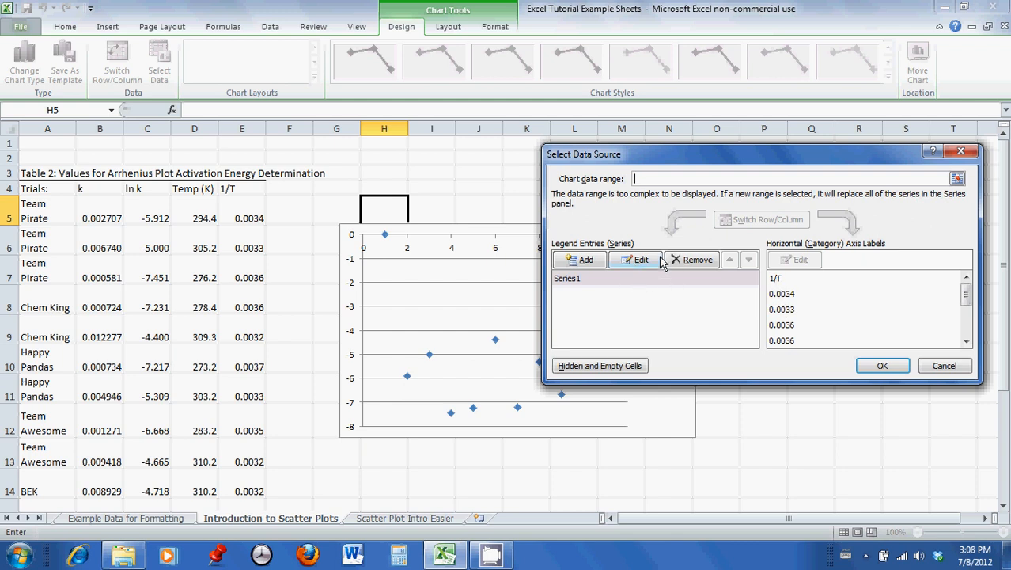
pyautogui.click(686, 262)
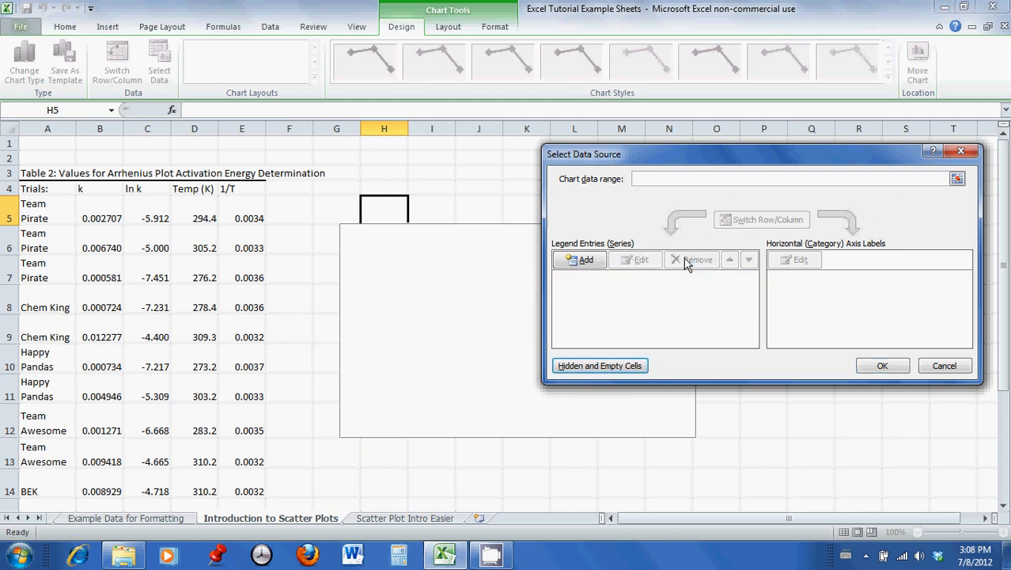
pyautogui.click(586, 264)
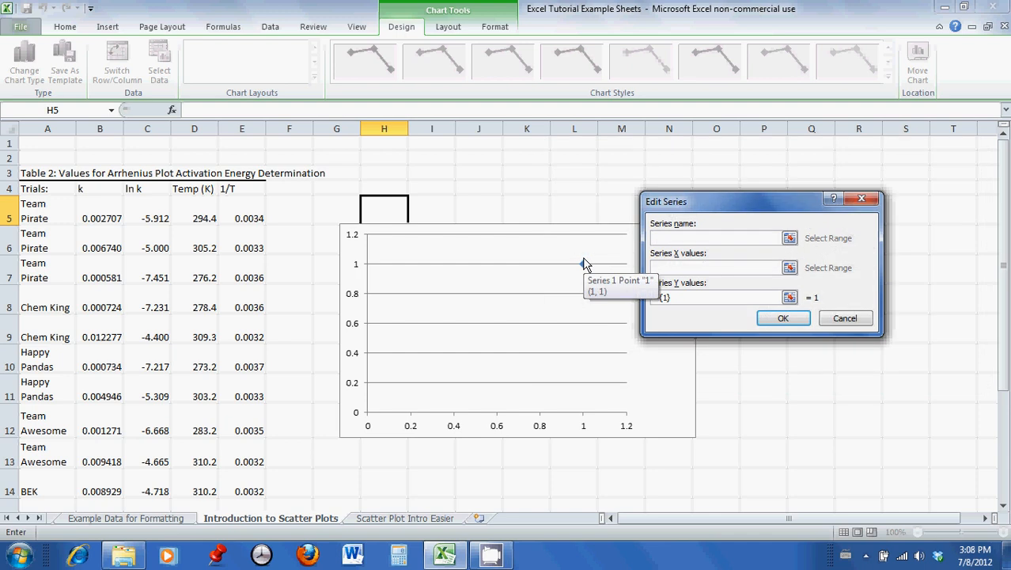
pyautogui.click(789, 268)
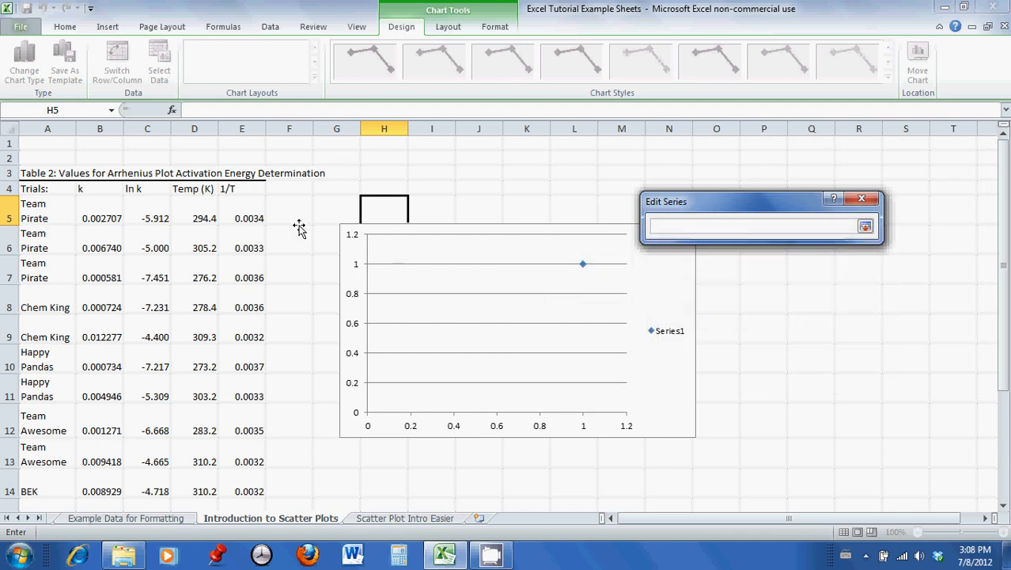
pyautogui.moveTo(245, 210); pyautogui.dragTo(243, 475)
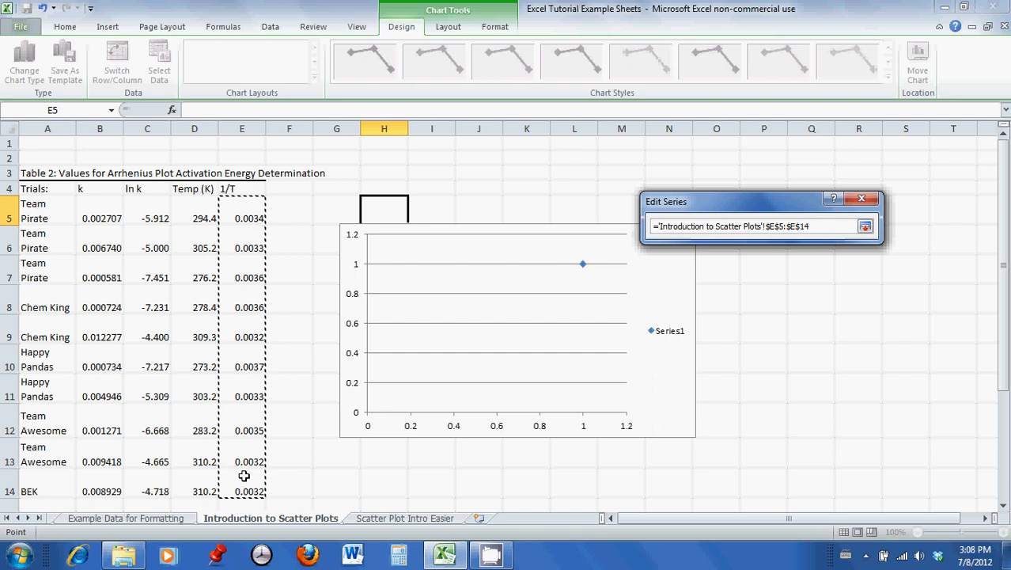
pyautogui.press('Return')
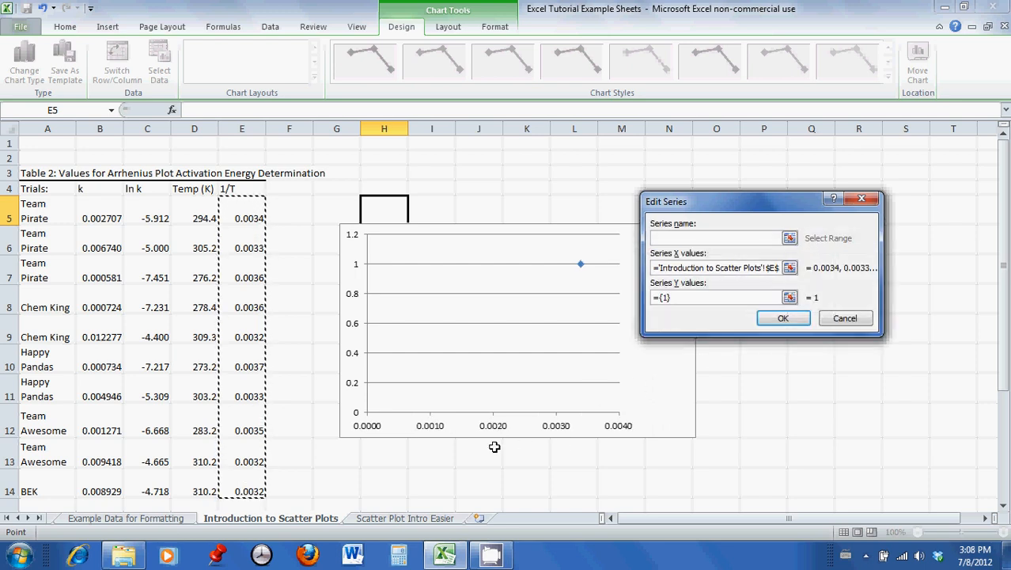
# - Set the new series' Y values to the ln k values C5:C14 and apply the data source
pyautogui.click(790, 297)
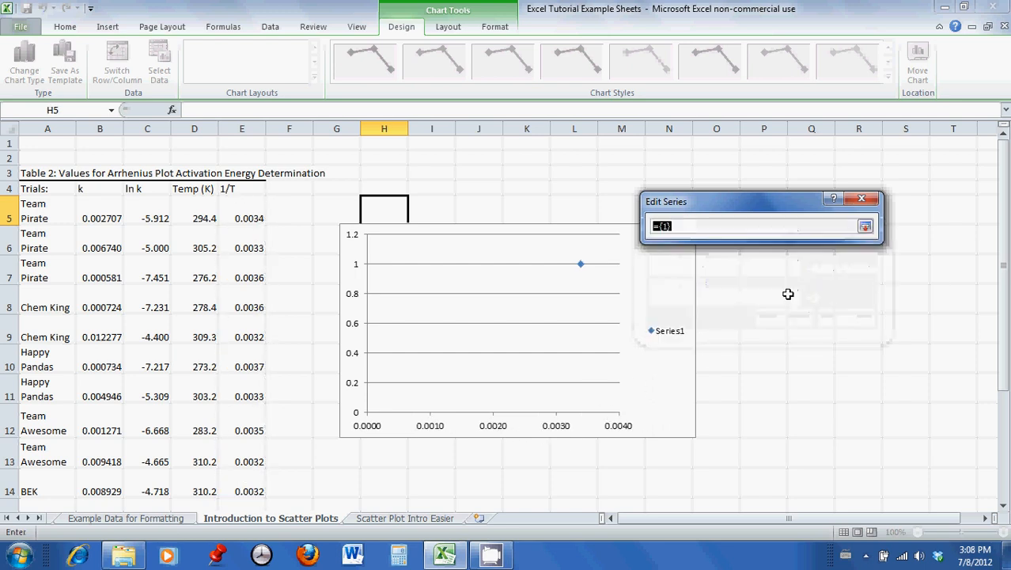
pyautogui.moveTo(154, 215); pyautogui.dragTo(146, 475)
pyautogui.press('Return')
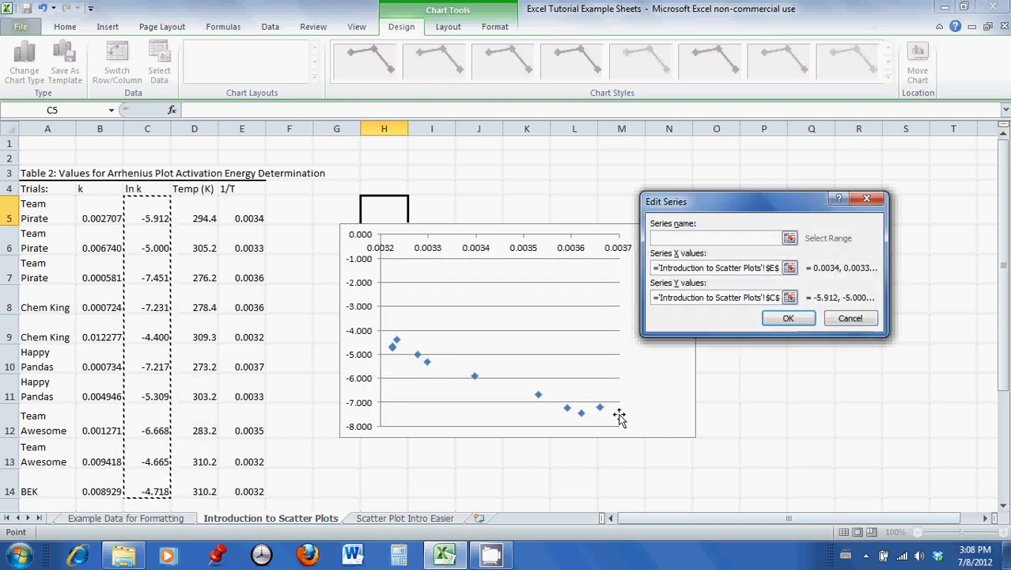
pyautogui.click(787, 319)
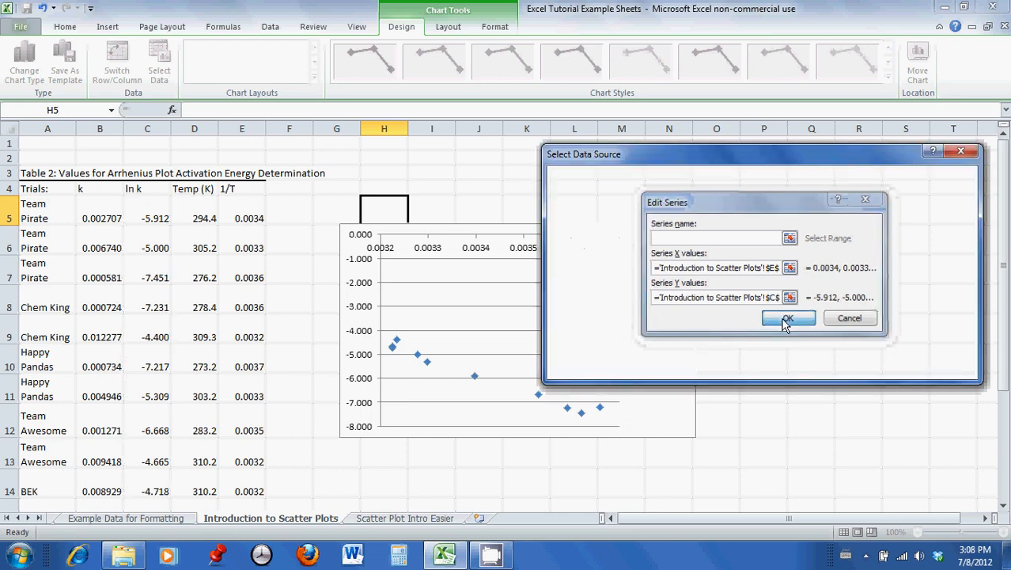
pyautogui.click(884, 363)
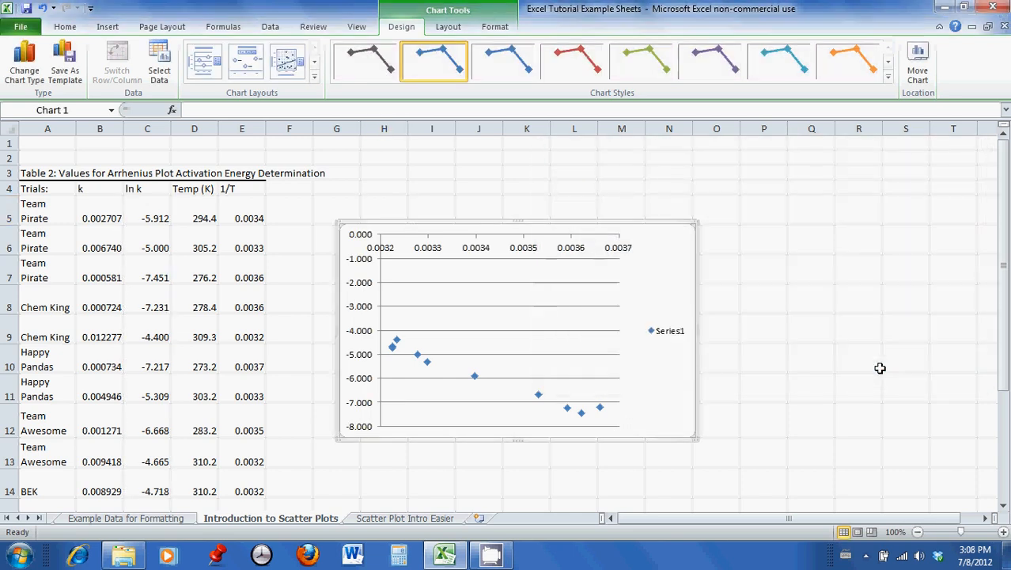
# - Delete the legend and the horizontal gridlines from the scatter chart
pyautogui.click(665, 338)
pyautogui.press('Delete')
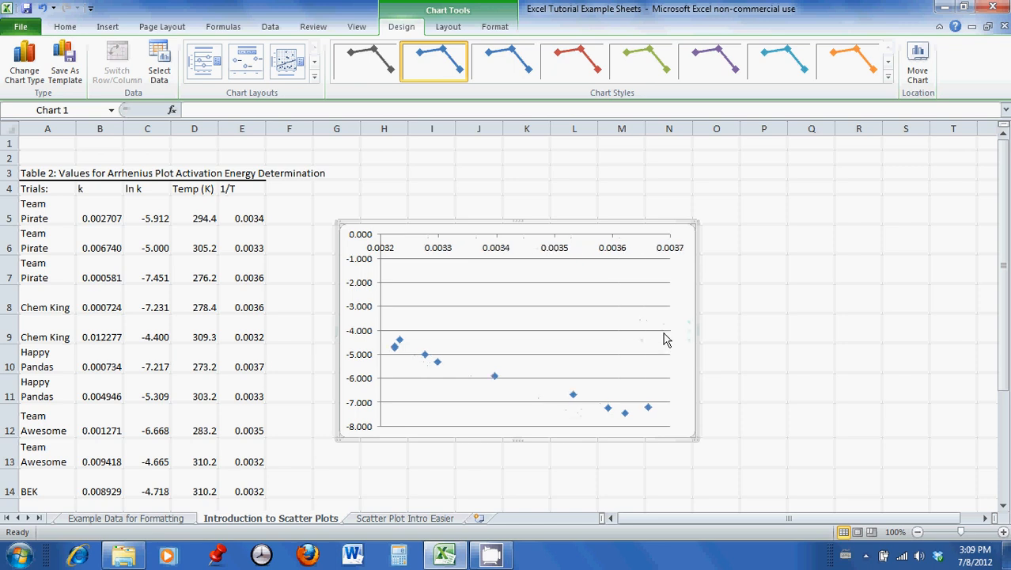
pyautogui.click(575, 284)
pyautogui.press('Delete')
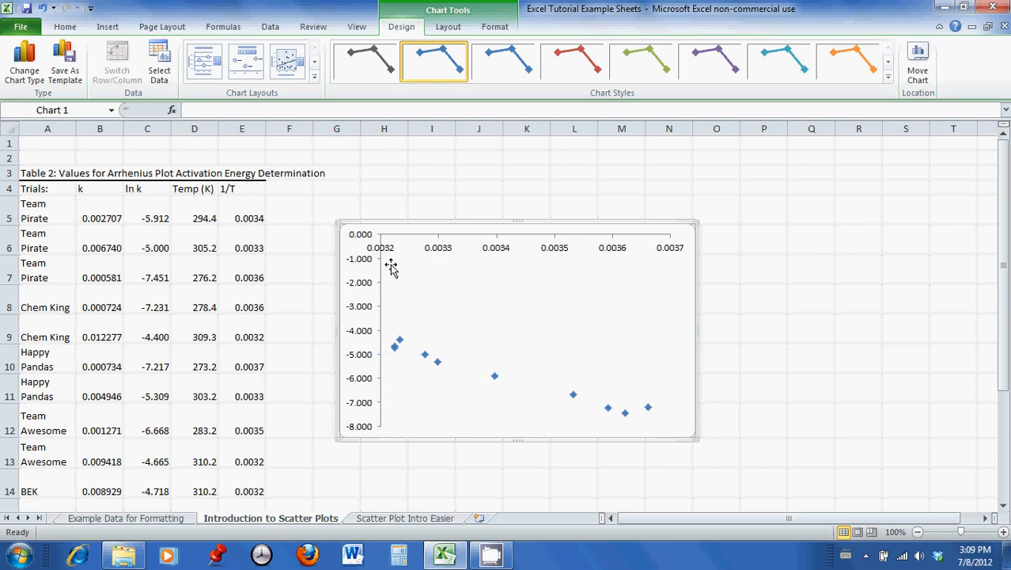
# - Fix the vertical axis maximum at -4 and make the horizontal axis cross at -8
pyautogui.rightClick(362, 270)
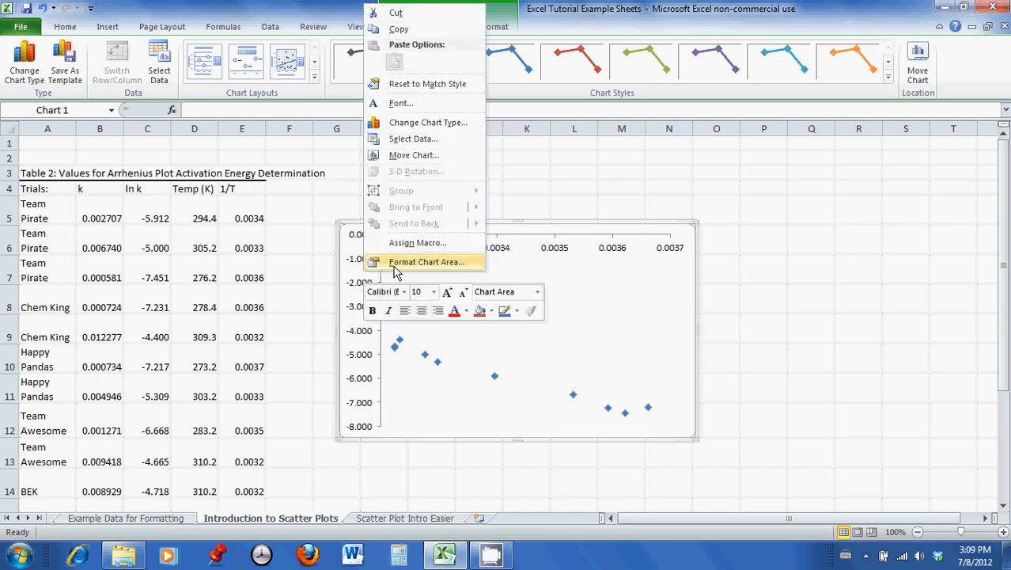
pyautogui.click(349, 316)
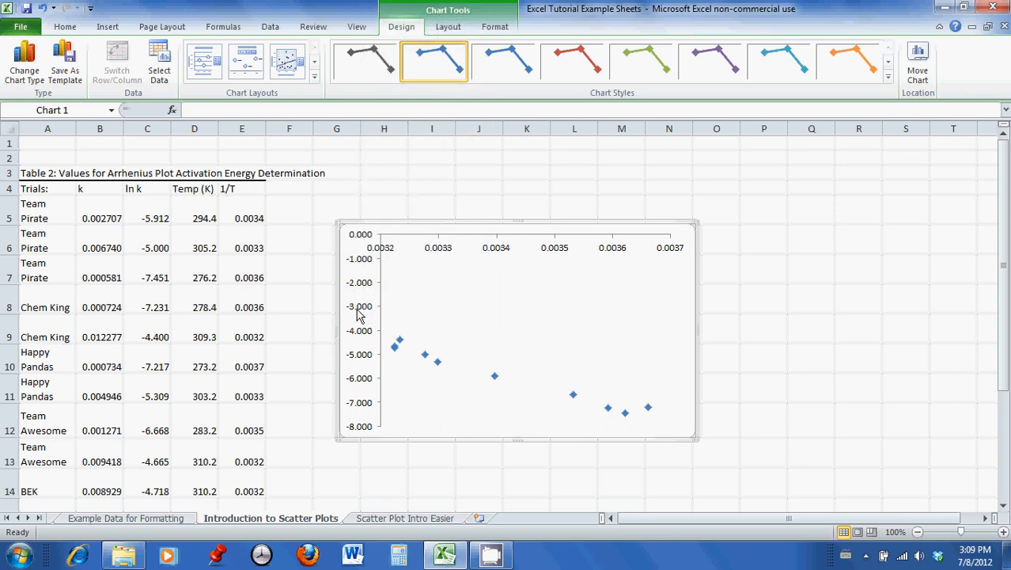
pyautogui.click(359, 262)
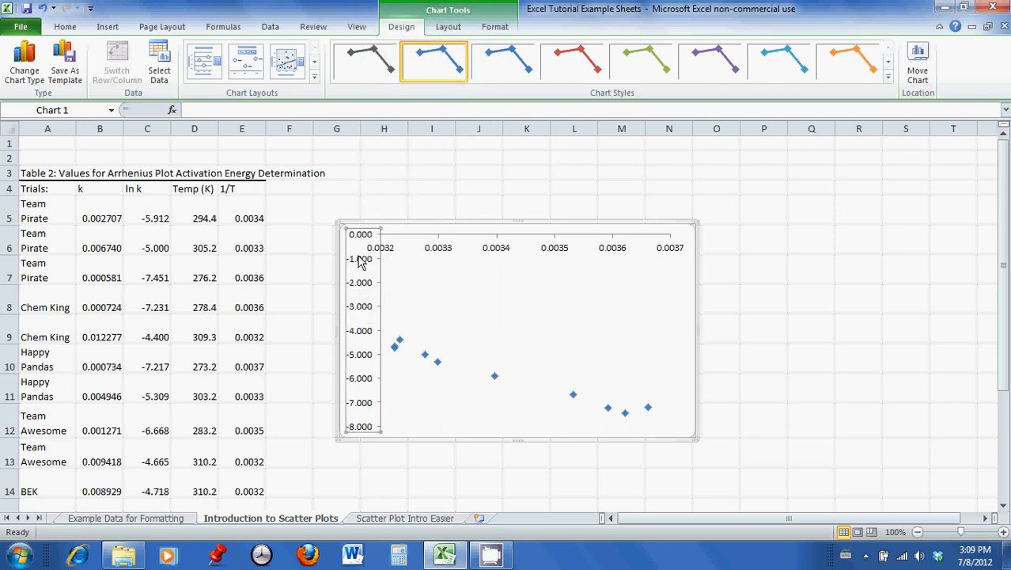
pyautogui.rightClick(359, 262)
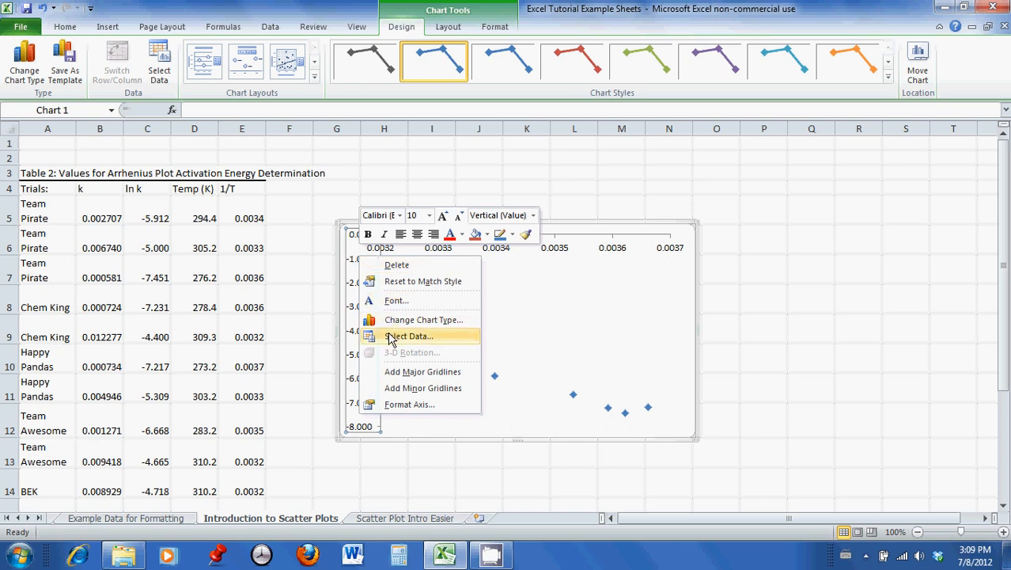
pyautogui.click(388, 404)
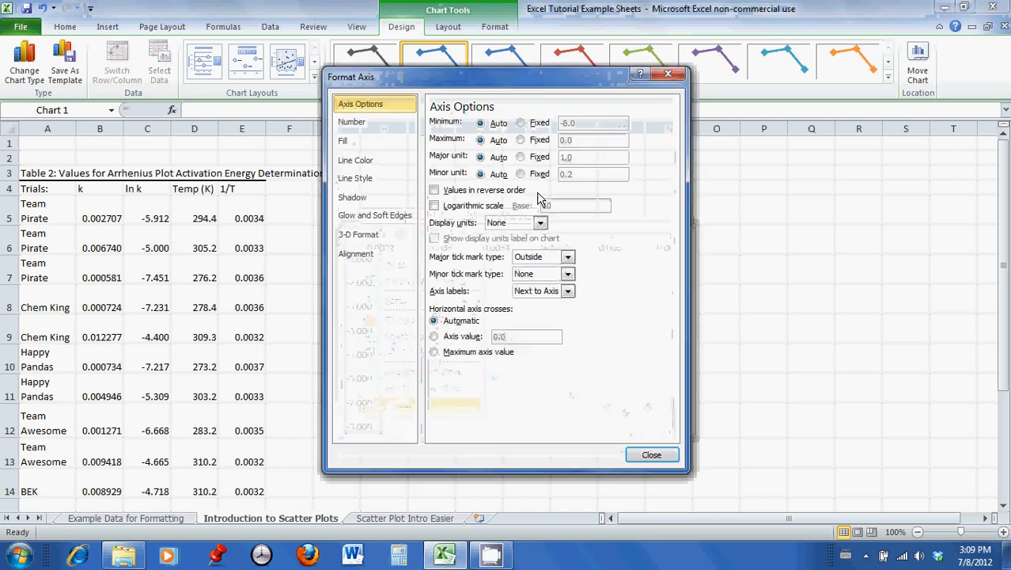
pyautogui.click(521, 140)
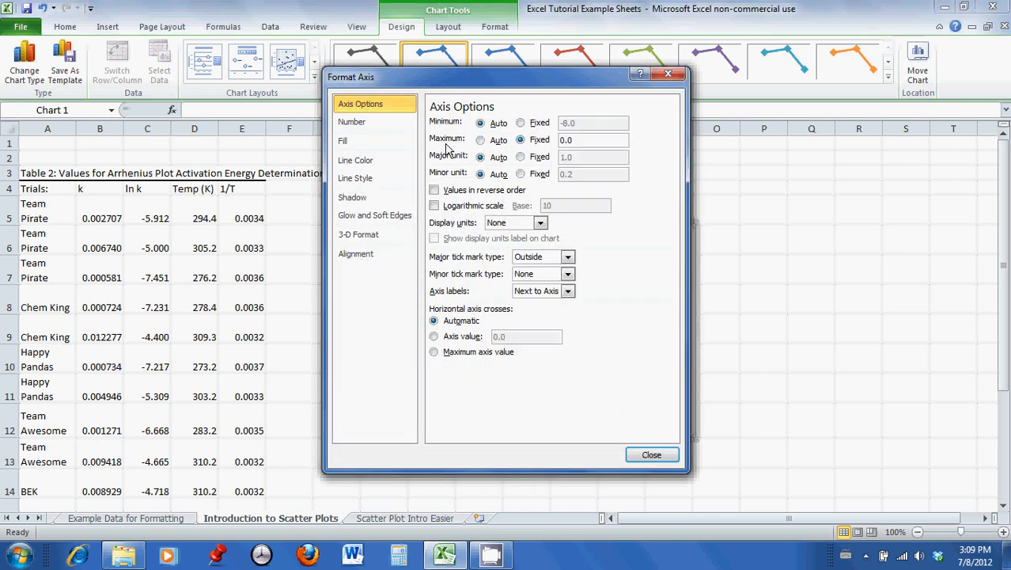
pyautogui.moveTo(577, 139); pyautogui.dragTo(530, 138)
pyautogui.click(433, 337)
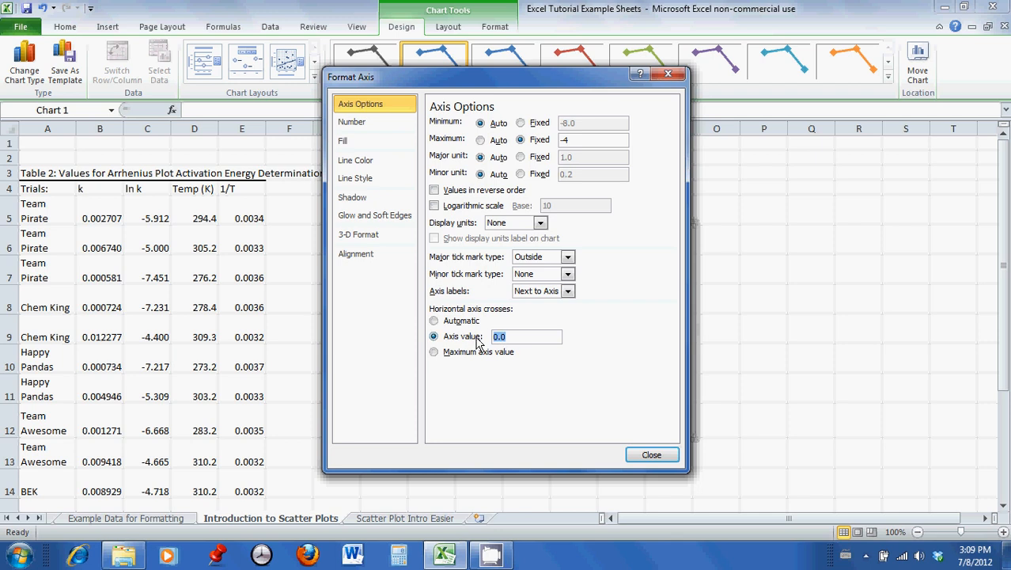
pyautogui.press('Return')
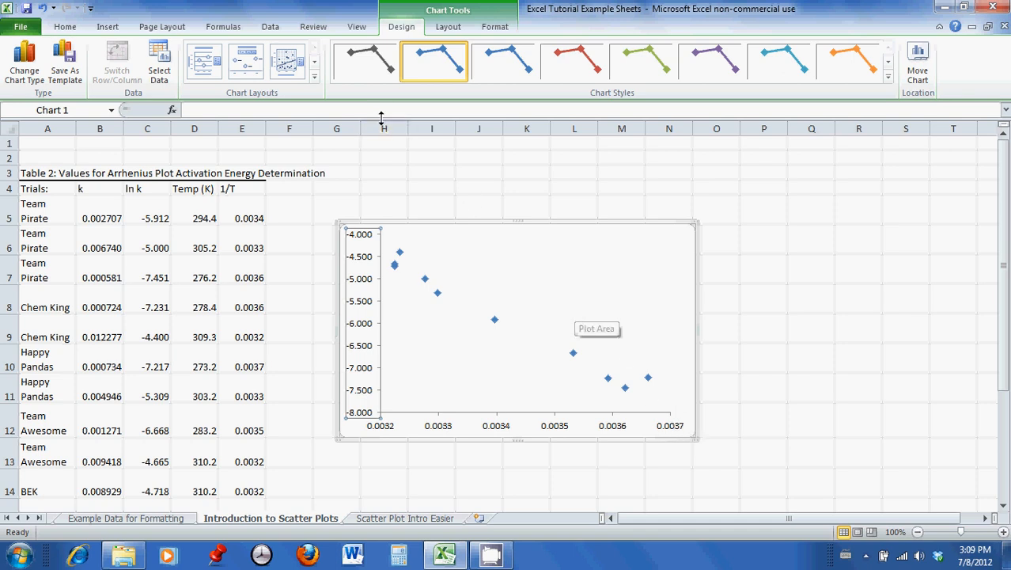
# - Add a title above the chart reading "Figure 1: Made Up Data"
pyautogui.click(450, 28)
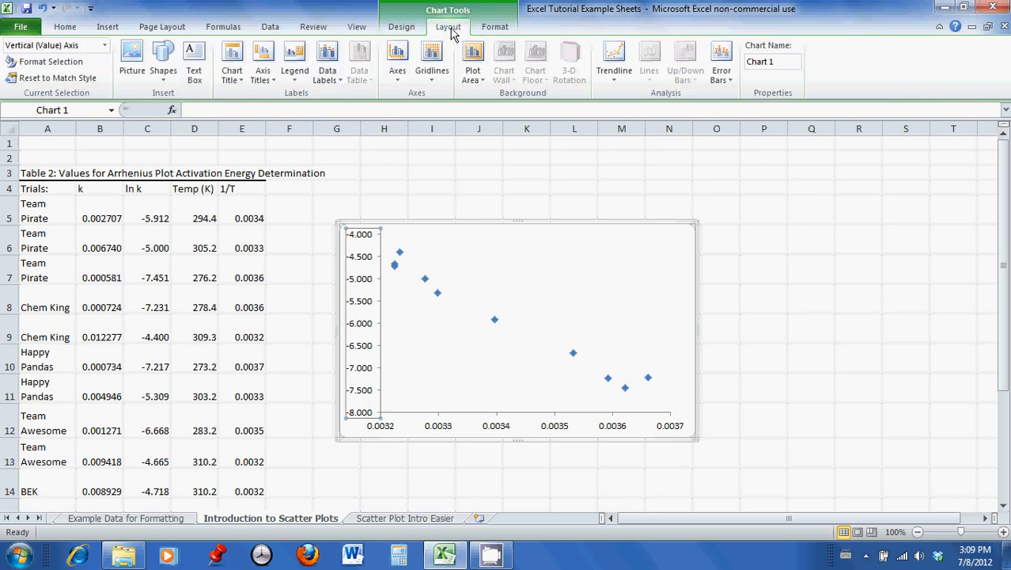
pyautogui.click(232, 65)
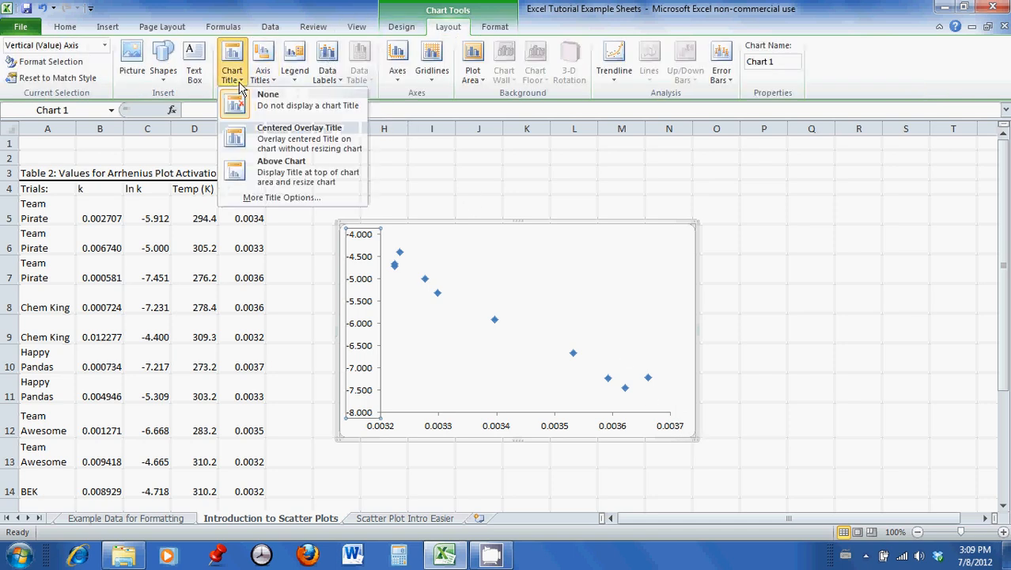
pyautogui.click(275, 169)
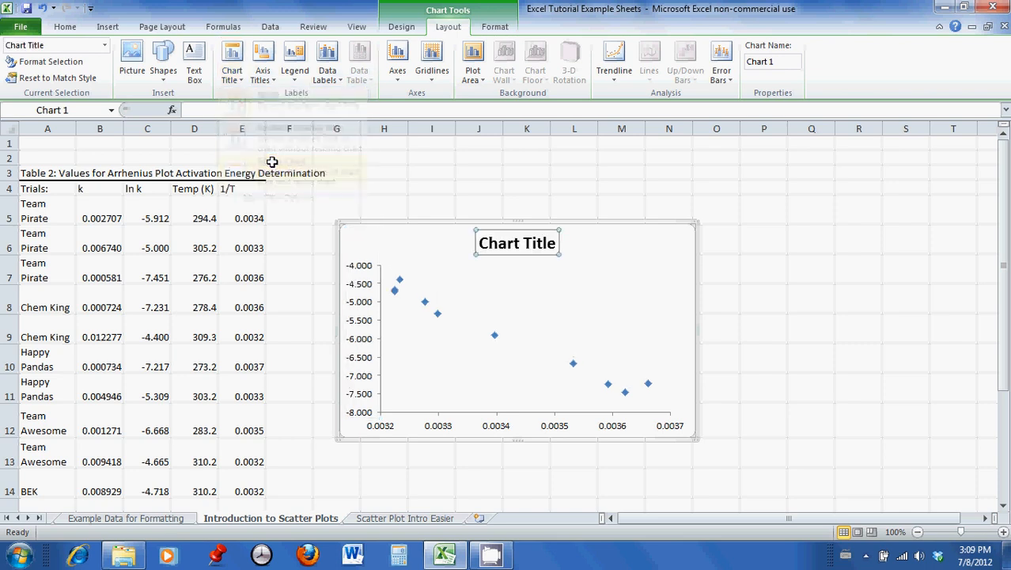
pyautogui.write('Figure 1: Made Up D')
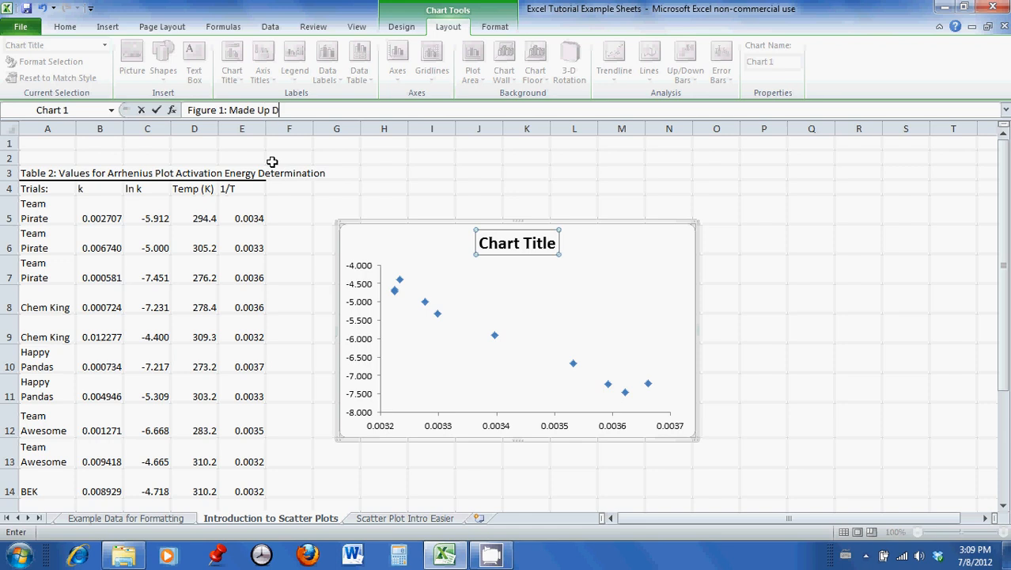
pyautogui.write('ata')
pyautogui.press('Return')
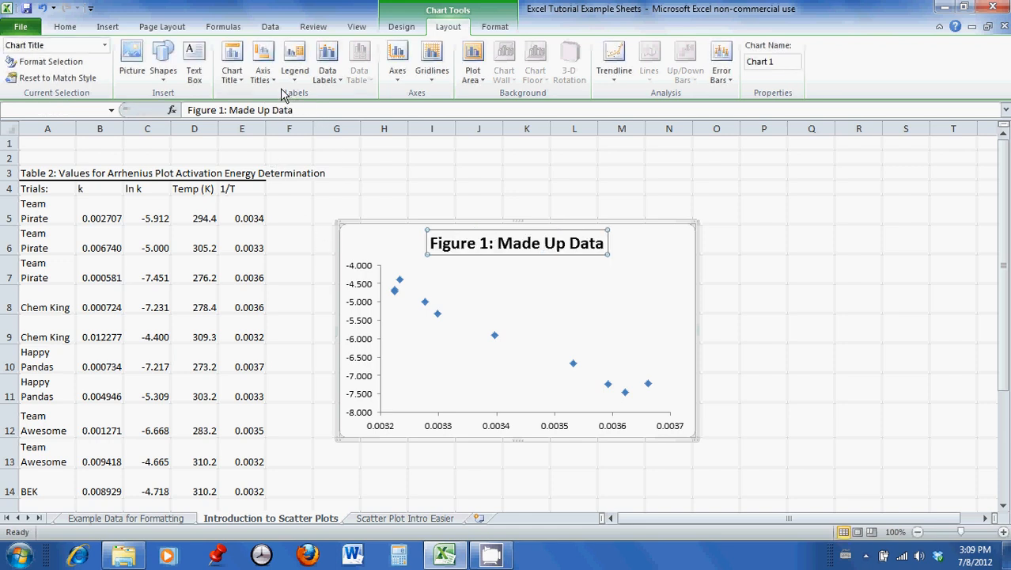
# - Add a horizontal axis title below the axis reading "1/T (in Kelvin)"
pyautogui.click(263, 73)
pyautogui.moveTo(352, 96)
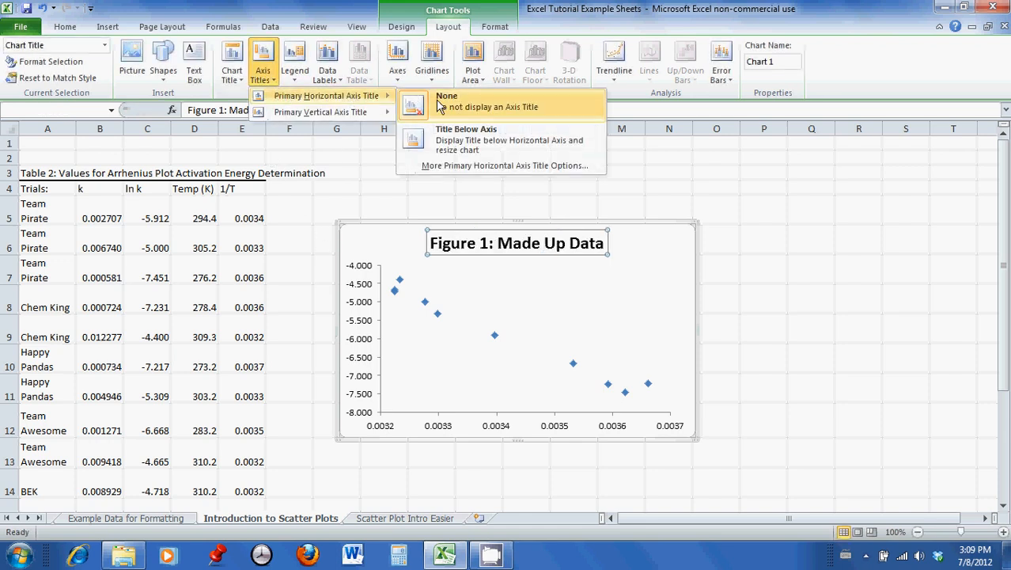
pyautogui.click(447, 134)
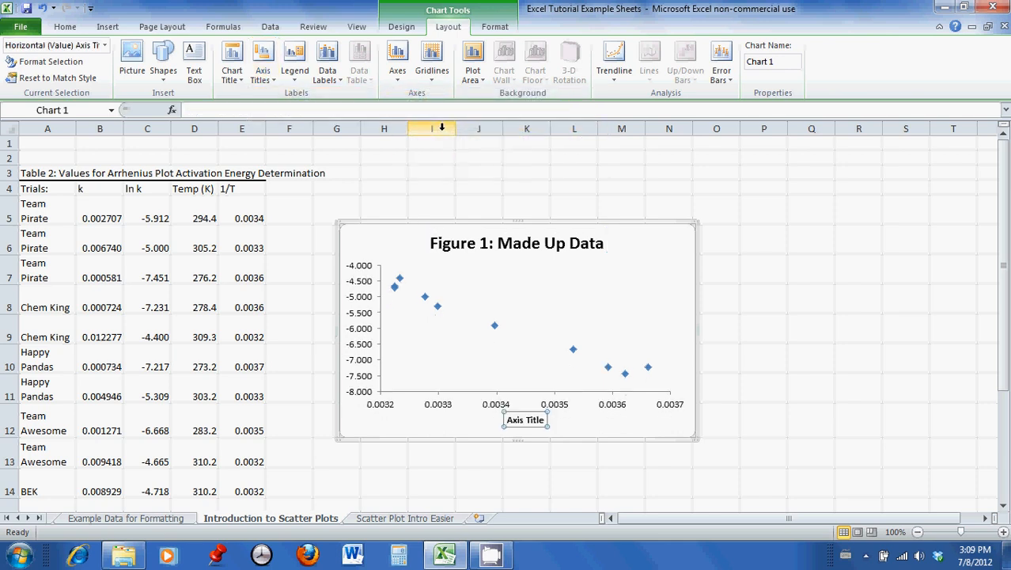
pyautogui.write('1/T (in Kelvin')
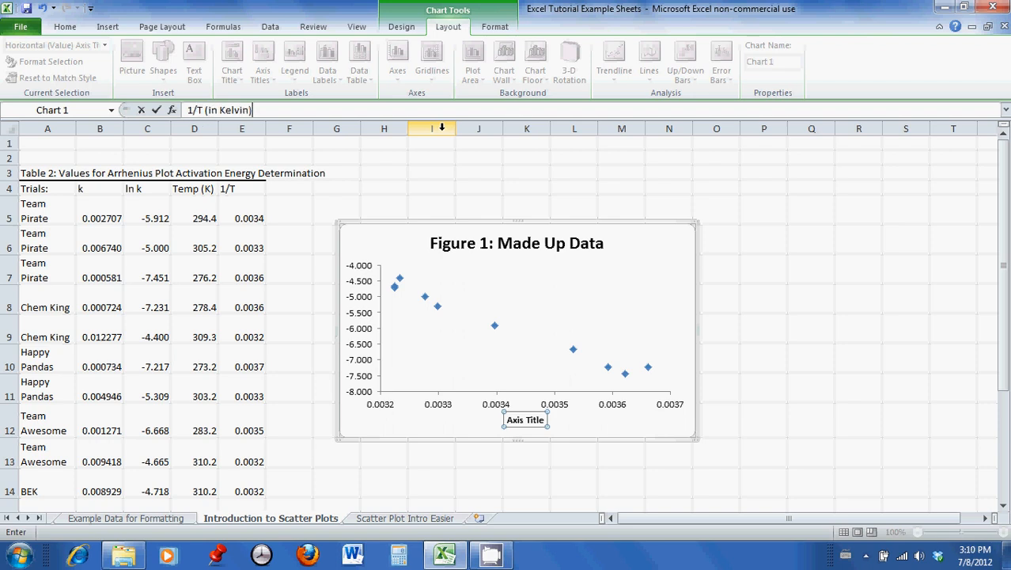
pyautogui.press('Return')
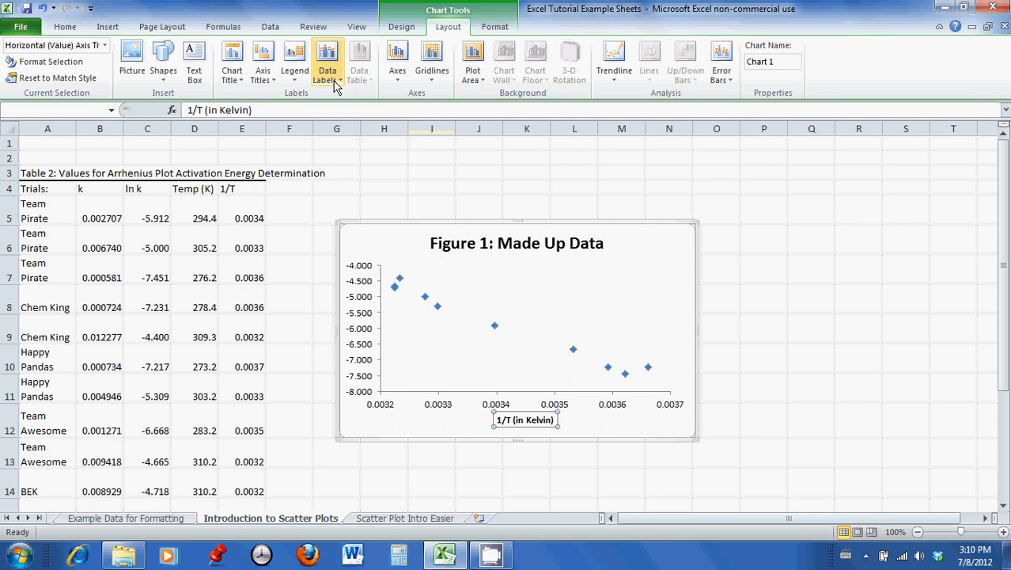
# - Add a vertical axis title with vertical text reading "ln K"
pyautogui.click(263, 75)
pyautogui.moveTo(332, 111)
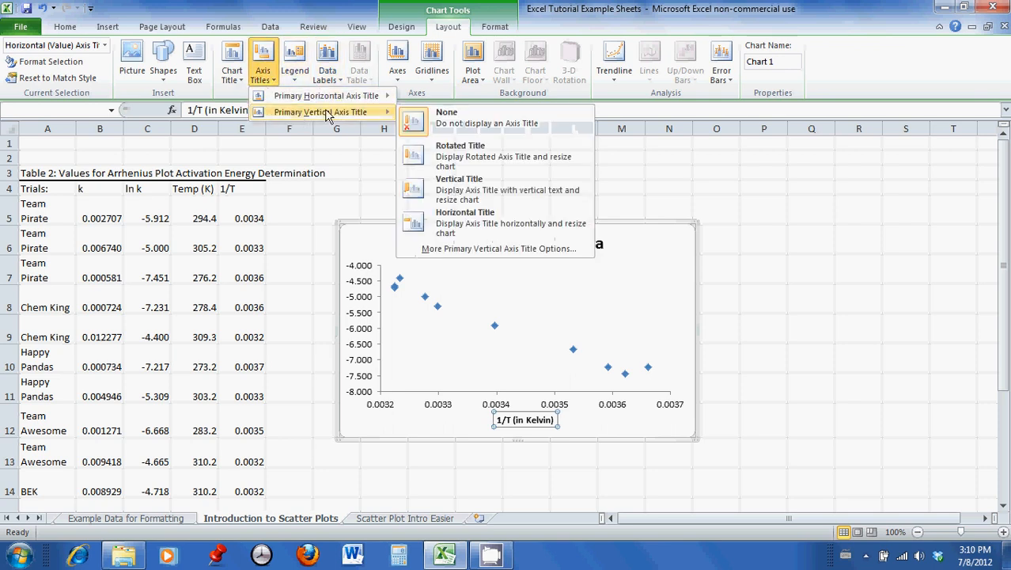
pyautogui.click(455, 190)
pyautogui.write('ln')
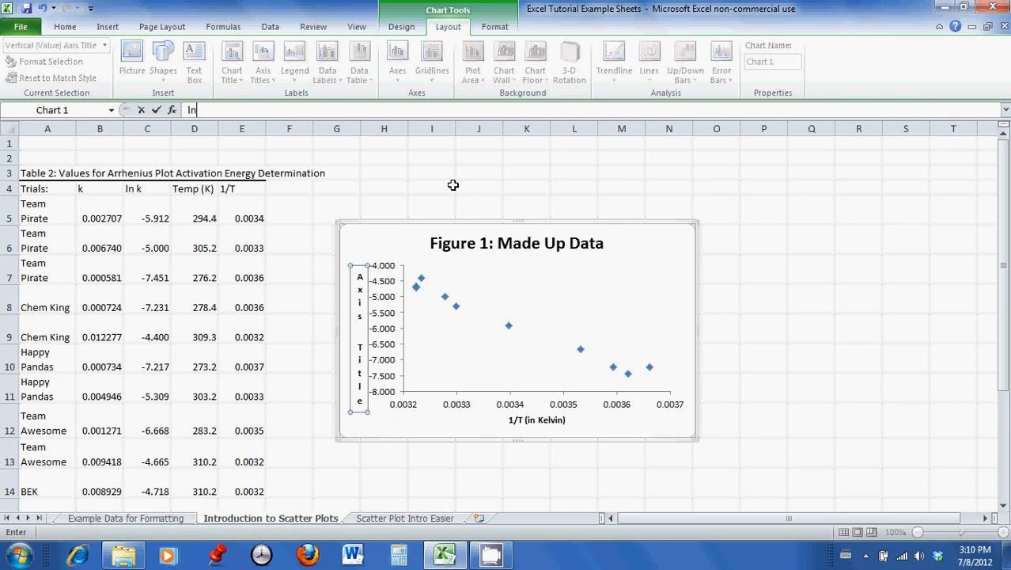
pyautogui.write(' K')
pyautogui.press('Return')
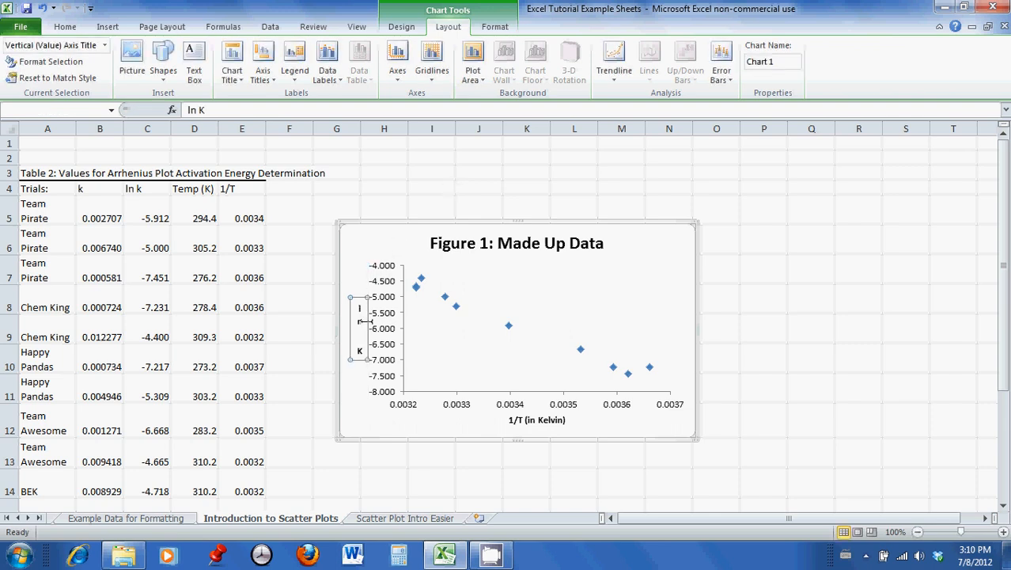
# - Change the vertical axis title's orientation to Horizontal Title and select the plot area
pyautogui.click(262, 77)
pyautogui.moveTo(278, 114)
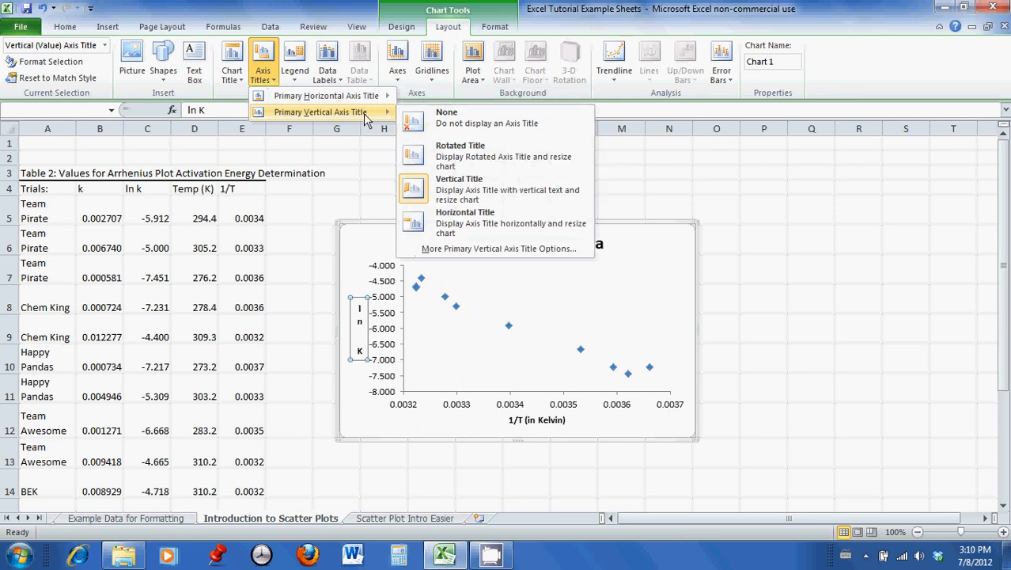
pyautogui.click(444, 227)
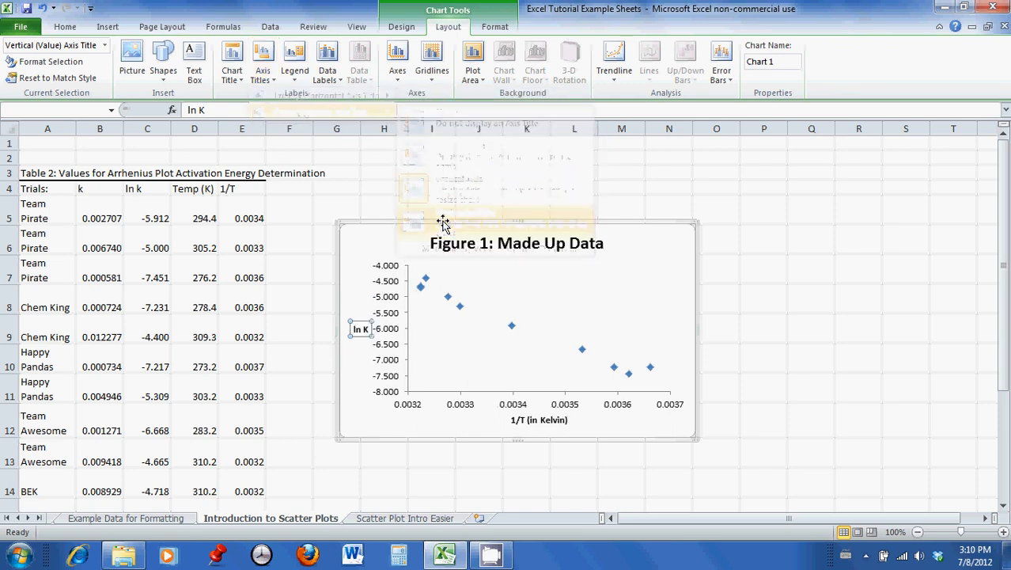
pyautogui.click(428, 347)
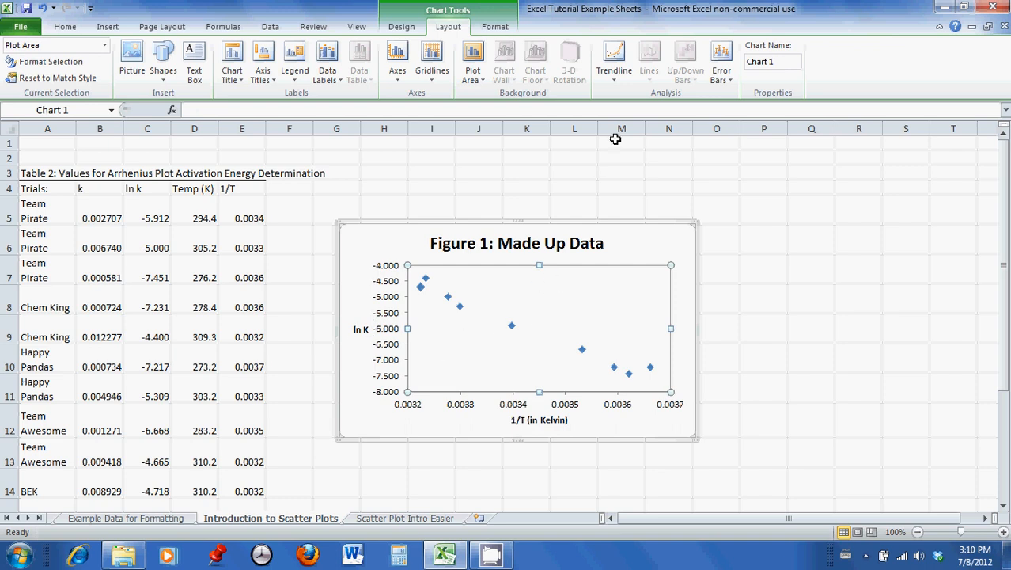
# - Add a linear trendline to the scatter plot and display its equation and R-squared value on the chart
pyautogui.click(623, 87)
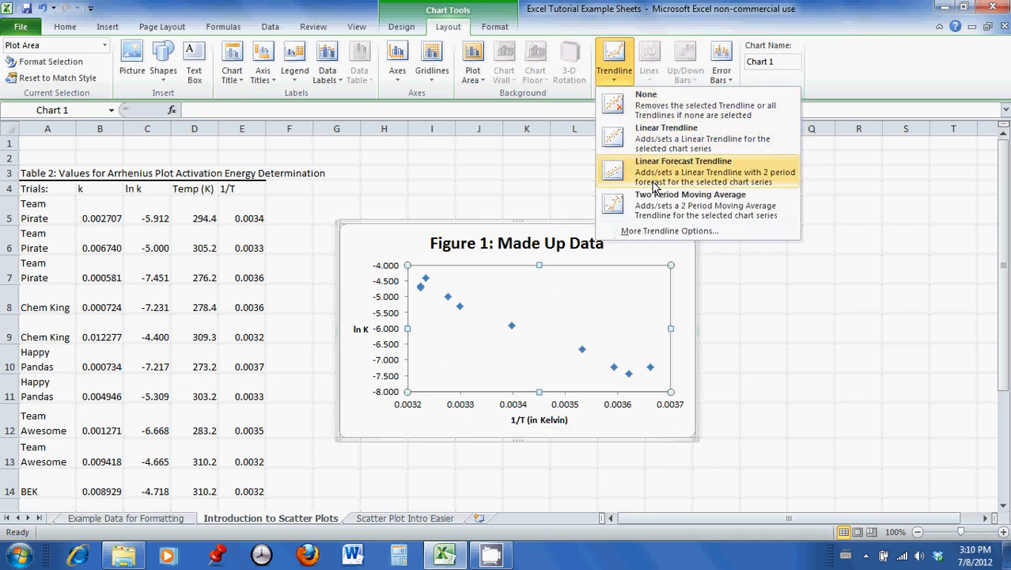
pyautogui.click(656, 138)
pyautogui.click(622, 83)
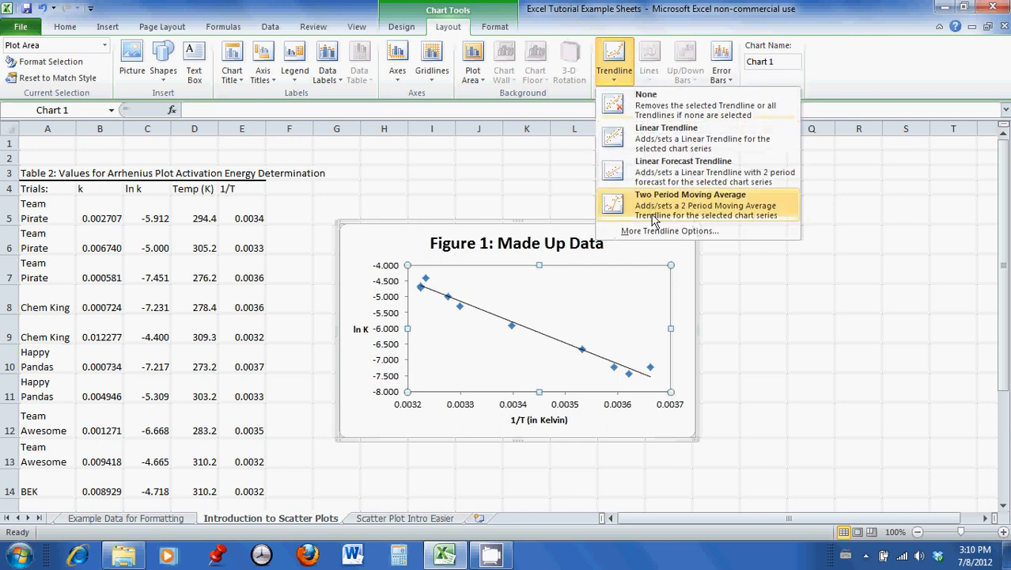
pyautogui.click(669, 230)
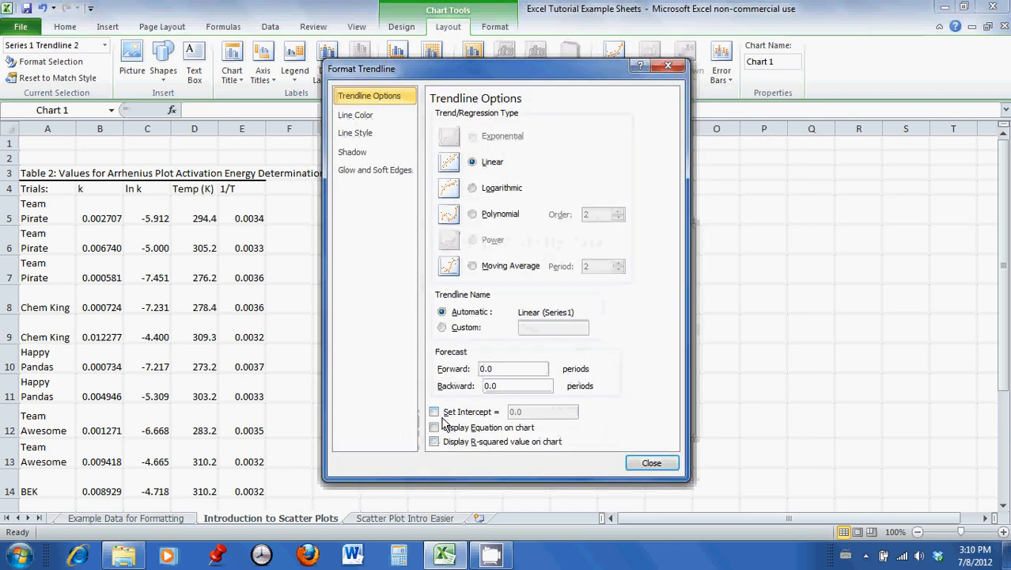
pyautogui.click(434, 427)
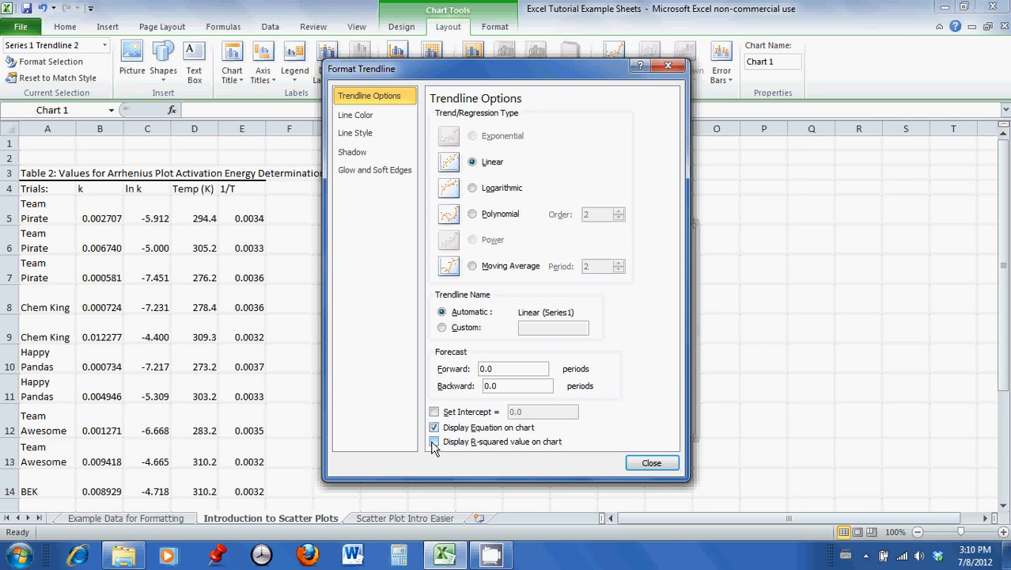
pyautogui.click(651, 463)
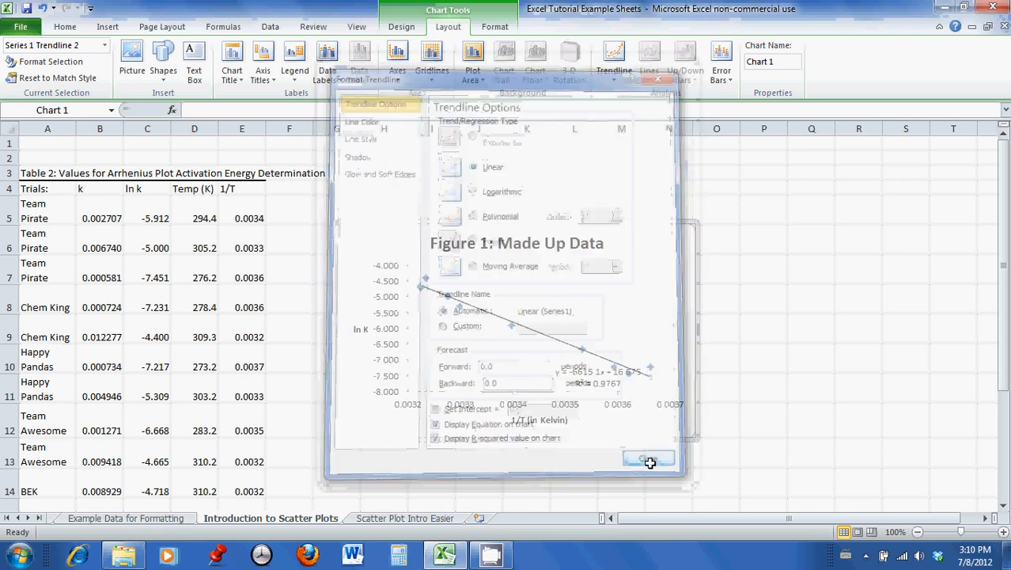
pyautogui.click(603, 381)
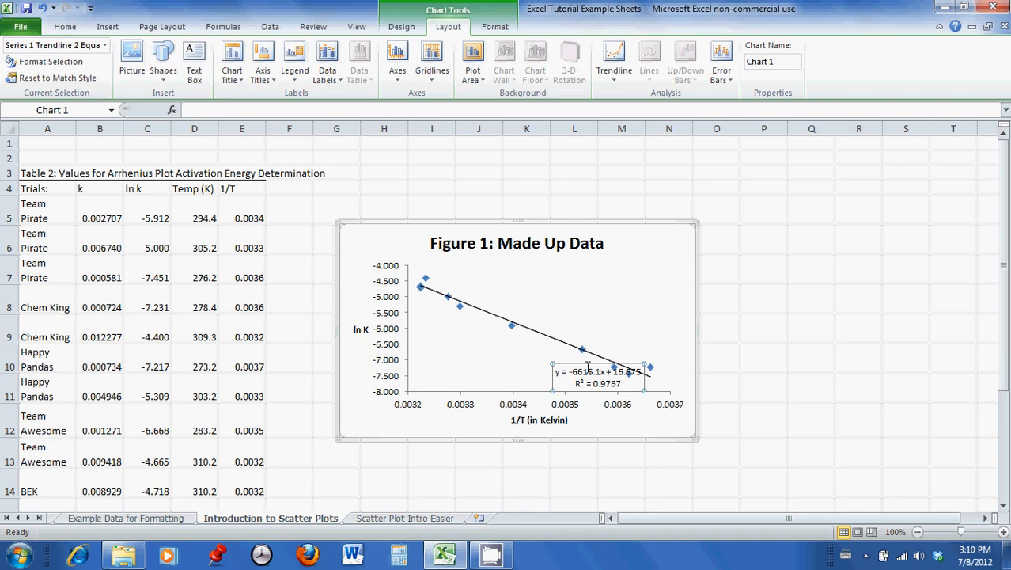
pyautogui.moveTo(505, 345); pyautogui.dragTo(591, 375)
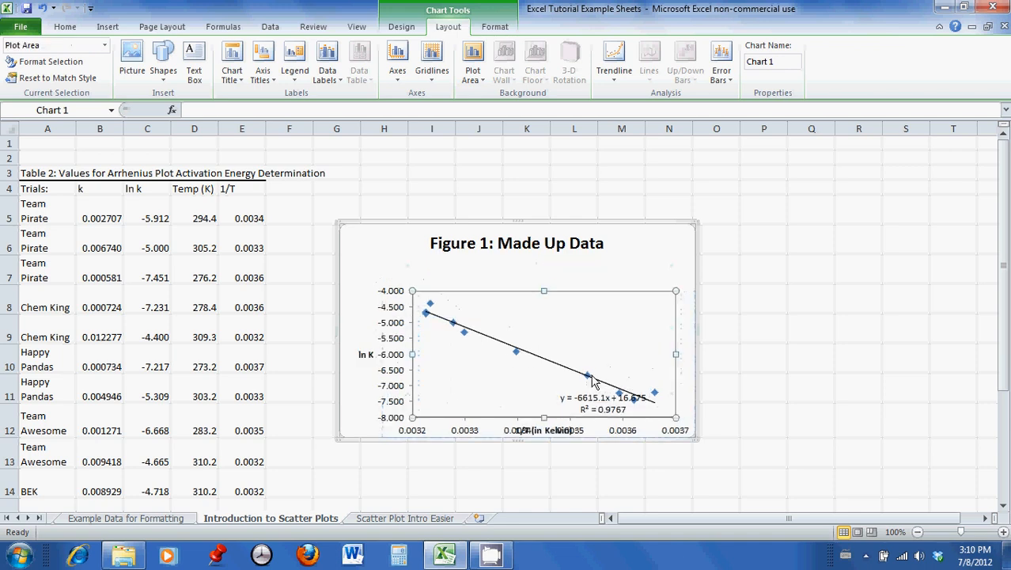
pyautogui.click(592, 376)
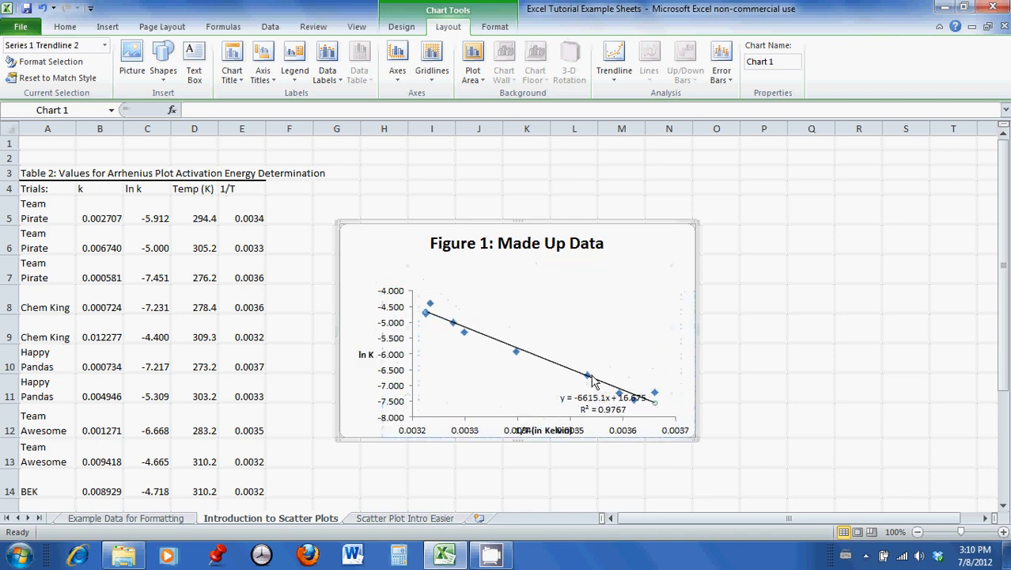
pyautogui.click(42, 8)
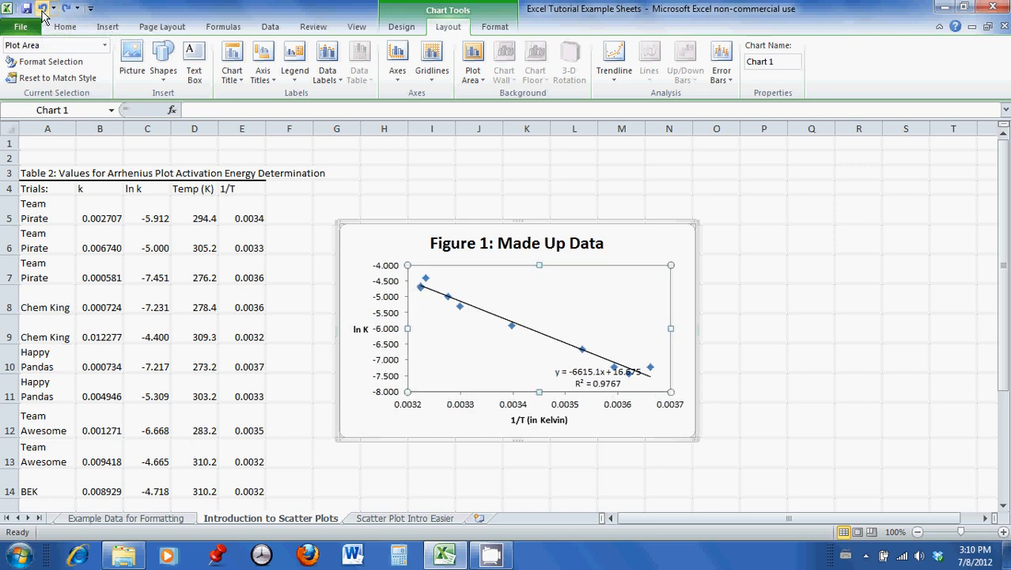
# - Move the trendline equation label to the empty upper-right area of the plot, clear of the data points
pyautogui.click(583, 373)
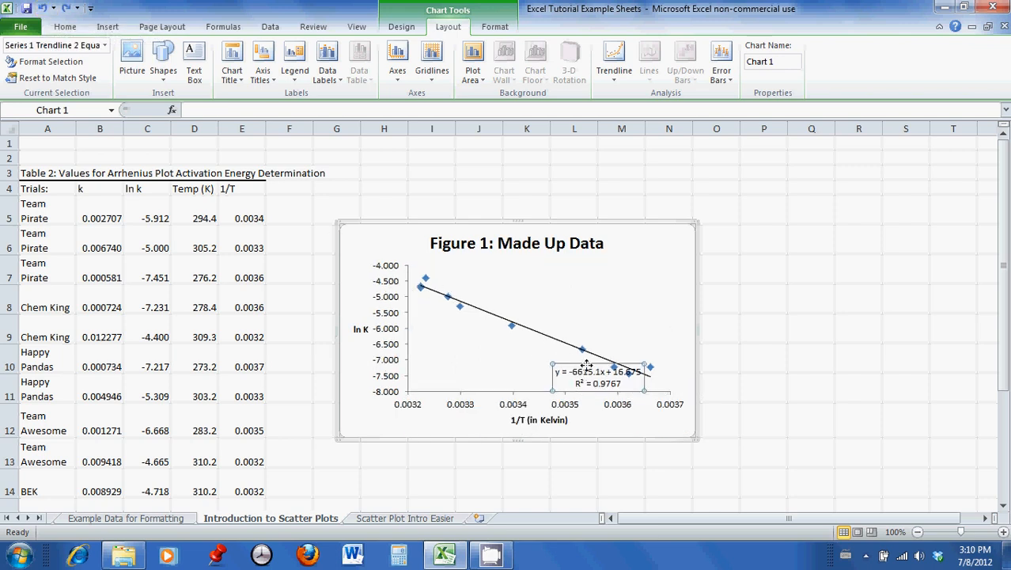
pyautogui.moveTo(586, 363); pyautogui.dragTo(615, 275)
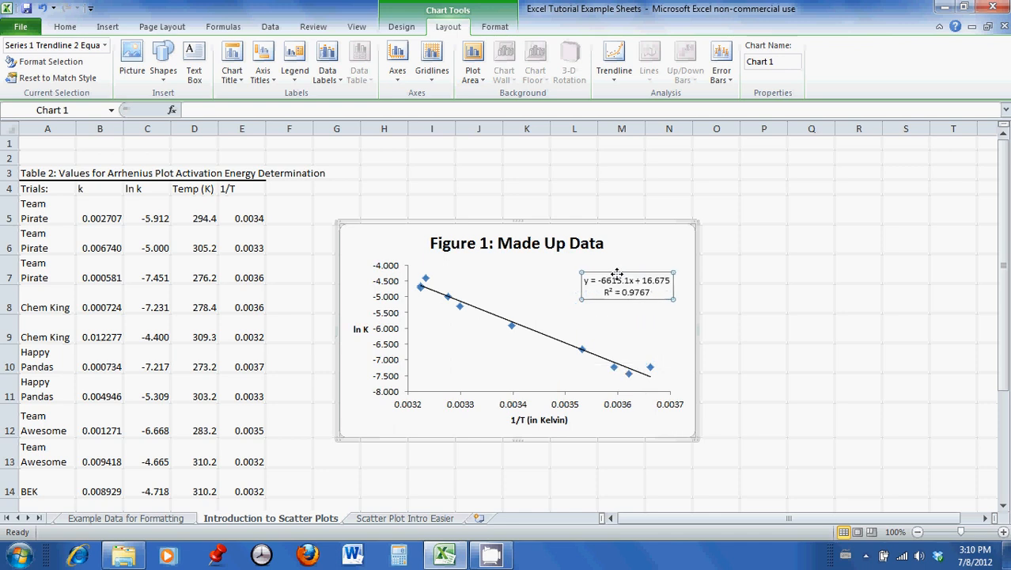
# - Enlarge the chart by its corners so it covers about rows 3 to 14 and extends to about column S
pyautogui.click(693, 224)
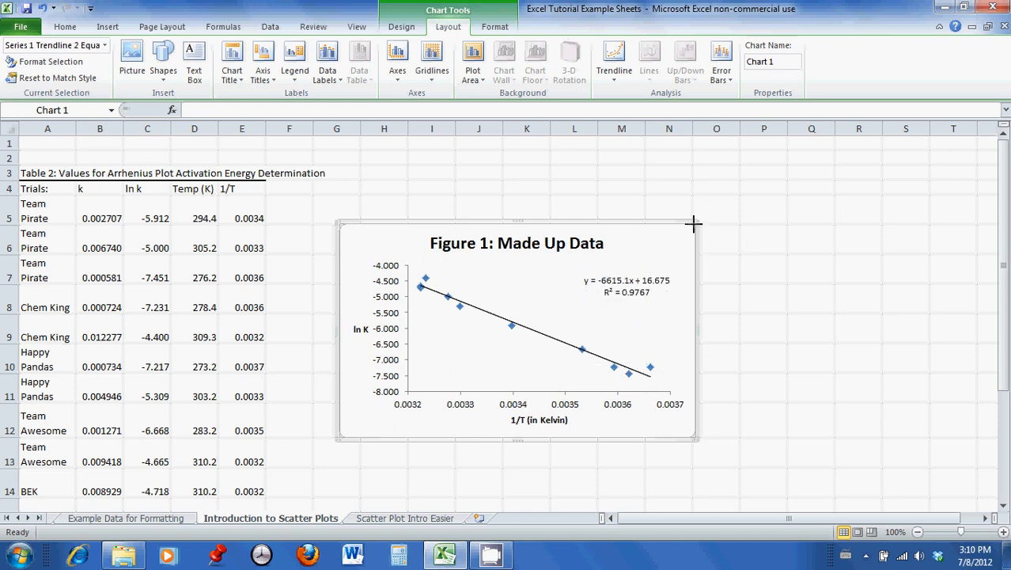
pyautogui.moveTo(693, 224); pyautogui.dragTo(799, 158)
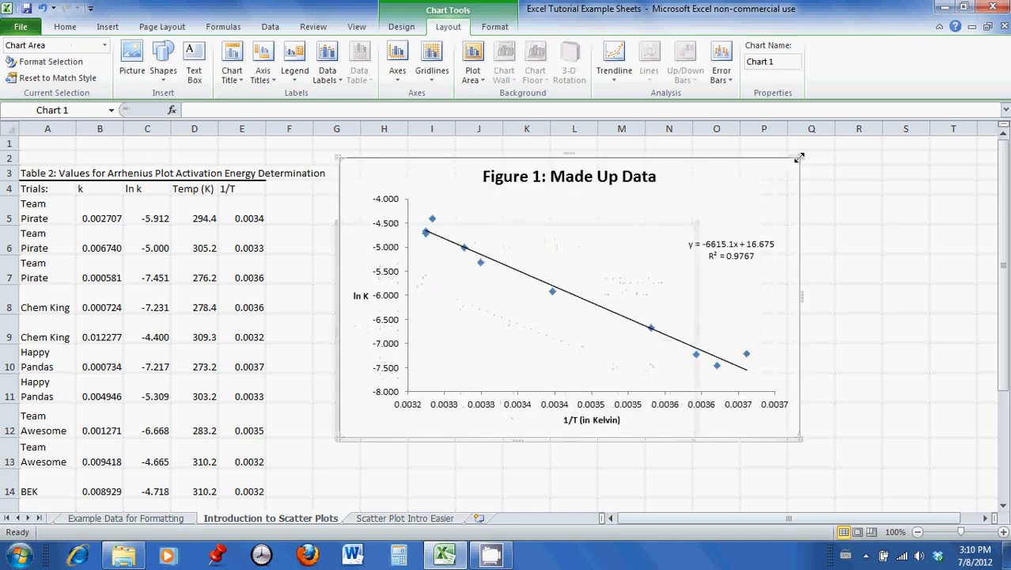
pyautogui.scroll(-10, 799, 157)
pyautogui.scroll(10, 799, 157)
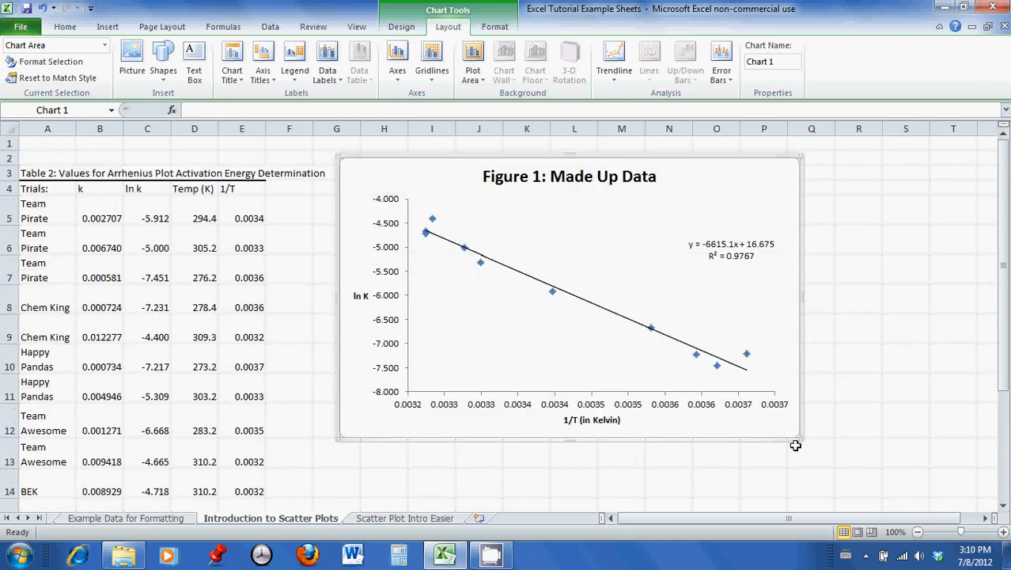
pyautogui.moveTo(799, 436); pyautogui.dragTo(934, 494)
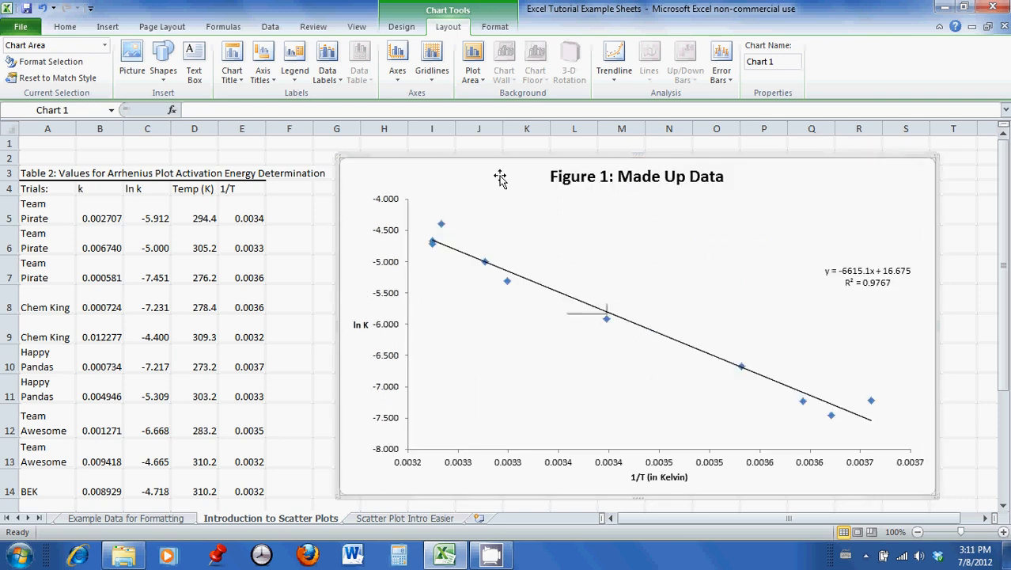
# - Preview how the selected chart fits on a printed page and return to the worksheet
pyautogui.click(33, 28)
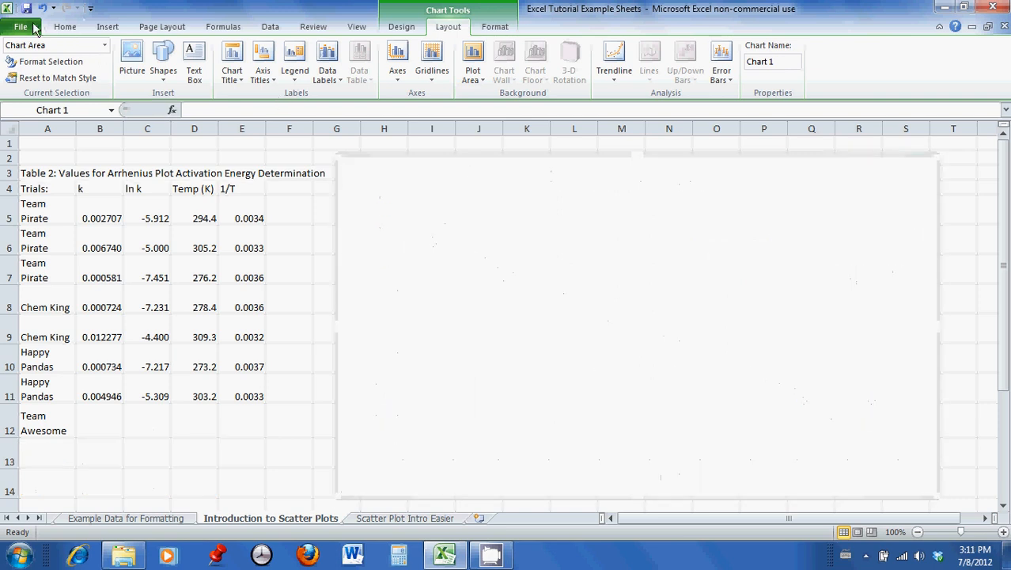
pyautogui.click(35, 220)
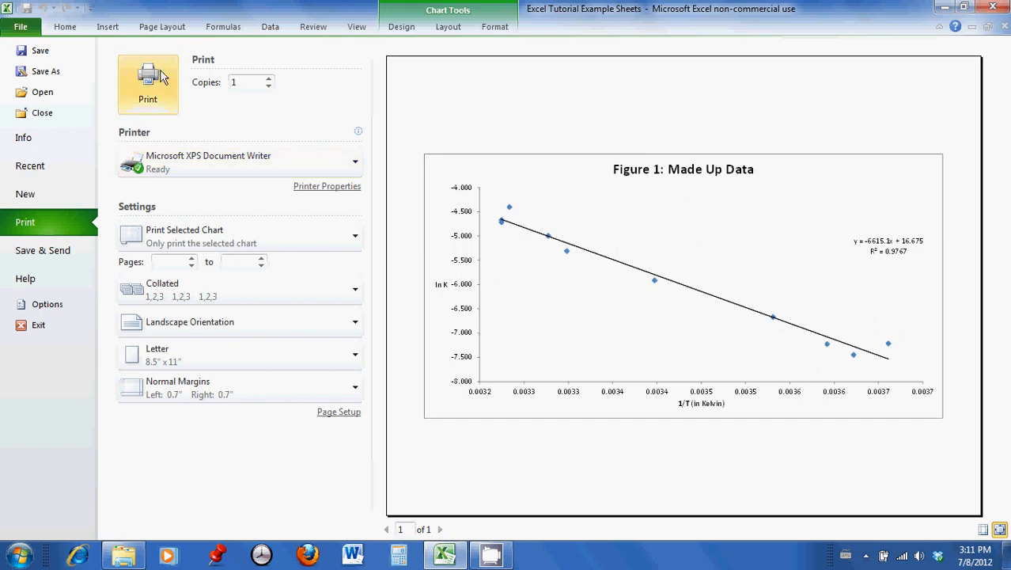
pyautogui.click(76, 31)
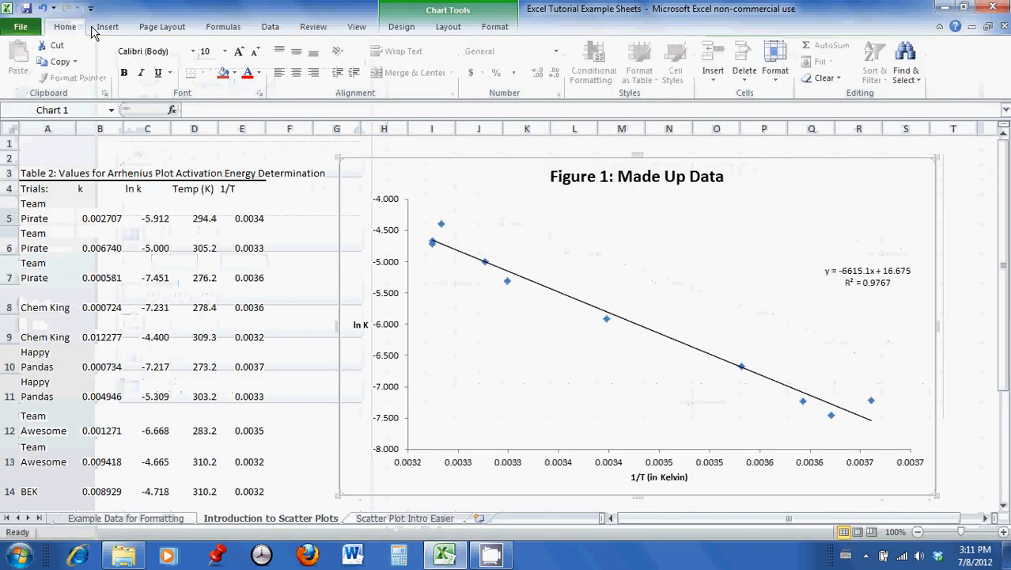
# - Increase the chart's height by extending its bottom edge down to about row 17
pyautogui.click(673, 207)
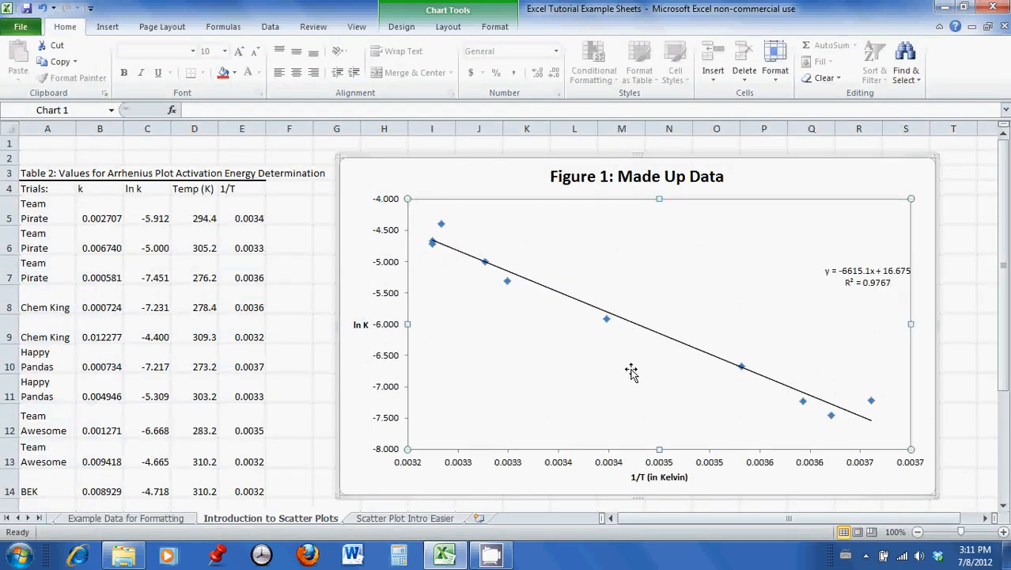
pyautogui.doubleClick(641, 495)
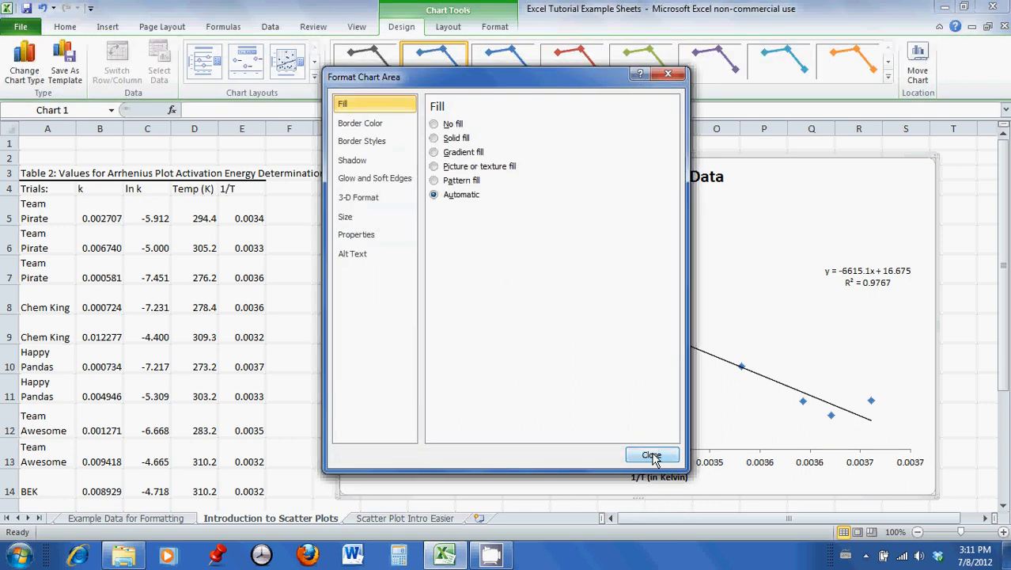
pyautogui.click(651, 456)
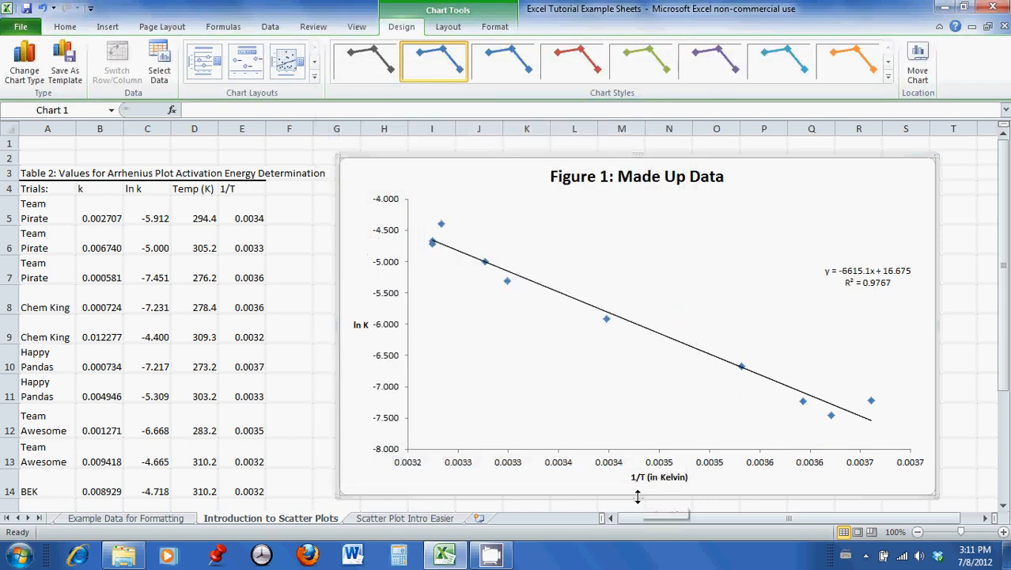
pyautogui.moveTo(637, 496); pyautogui.dragTo(642, 288)
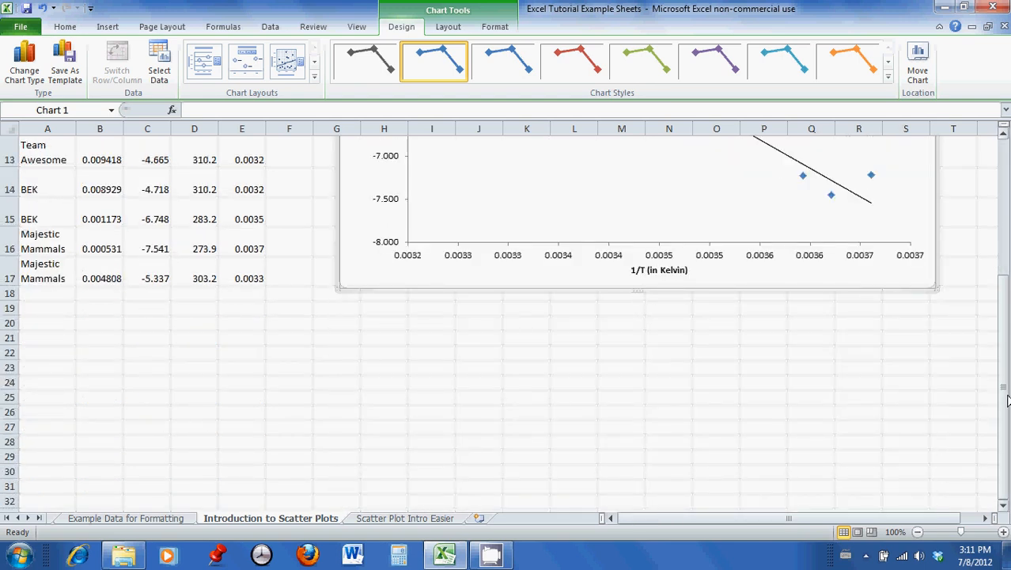
# - Check the taller chart's proportions in the print preview and return to the worksheet
pyautogui.moveTo(1003, 395); pyautogui.dragTo(1002, 391)
pyautogui.click(24, 27)
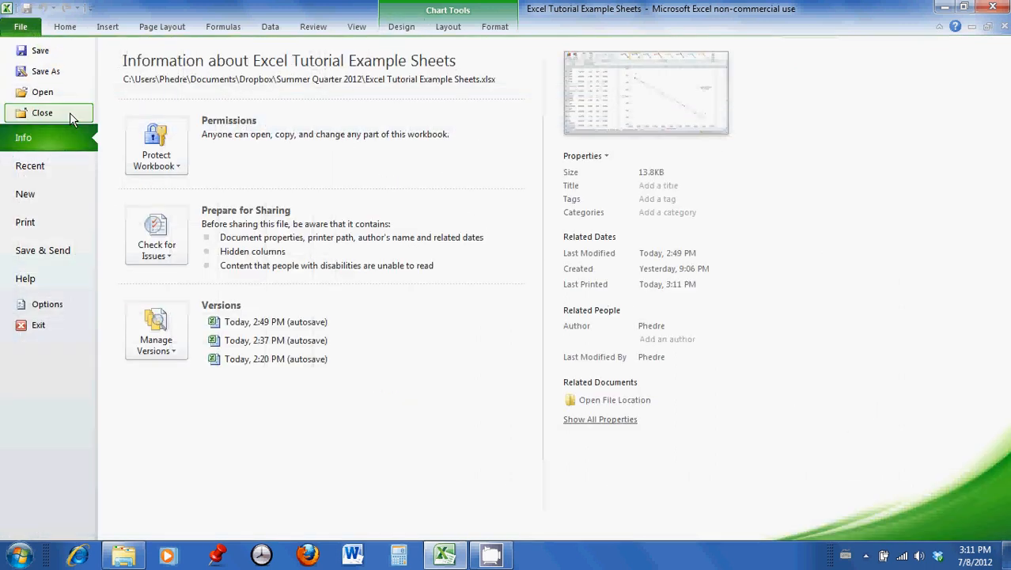
pyautogui.click(44, 227)
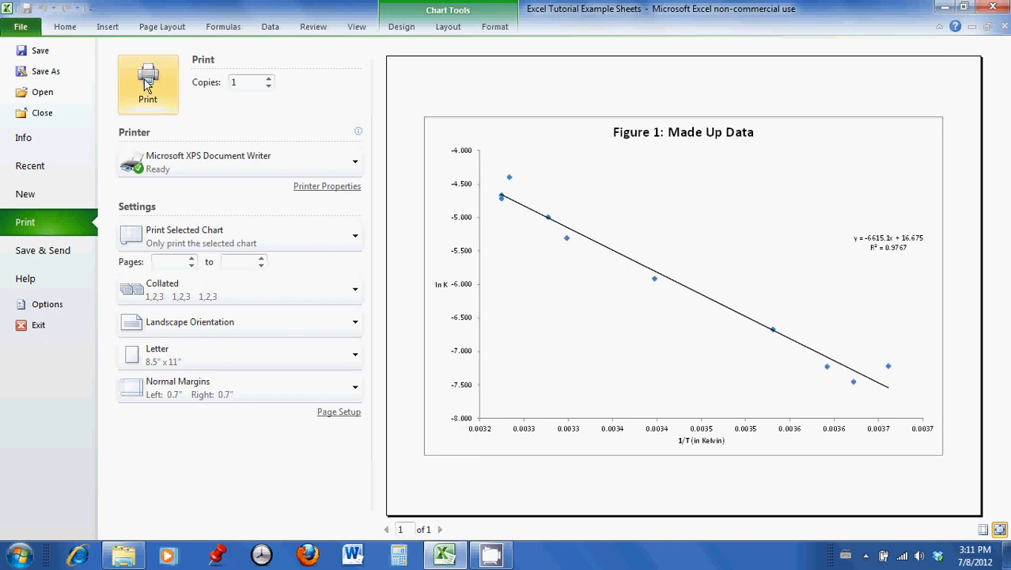
pyautogui.click(72, 24)
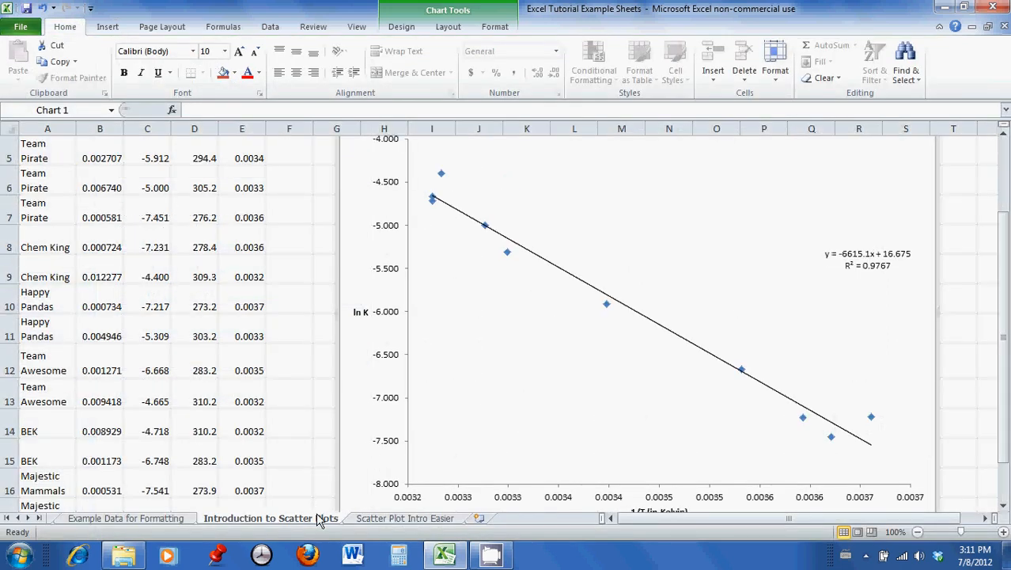
# - Compare the column order of the table on the Scatter Plot Intro Easier sheet with that on Introduction to Scatter Plots
pyautogui.click(400, 519)
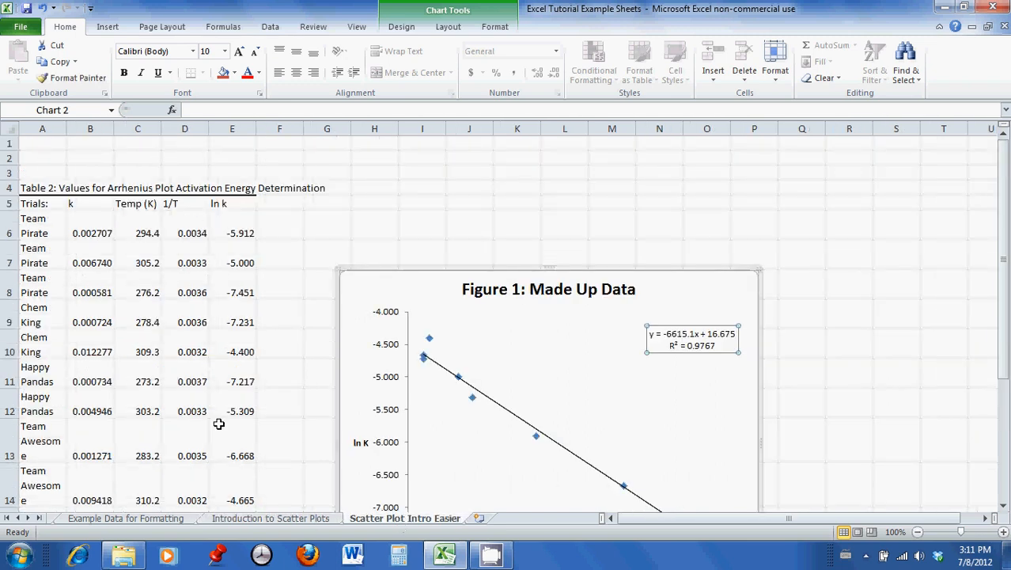
pyautogui.click(266, 518)
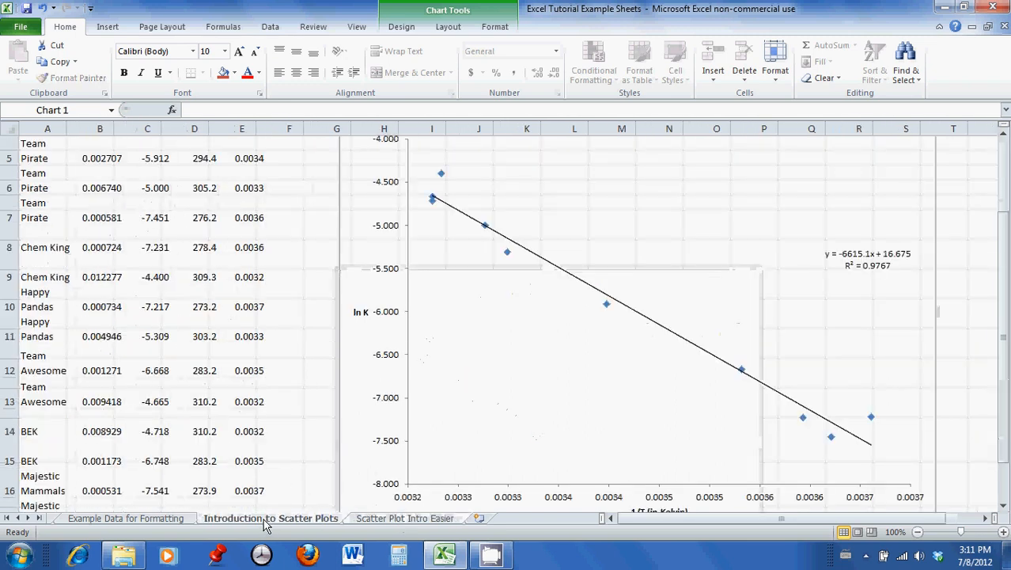
pyautogui.scroll(2, 262, 354)
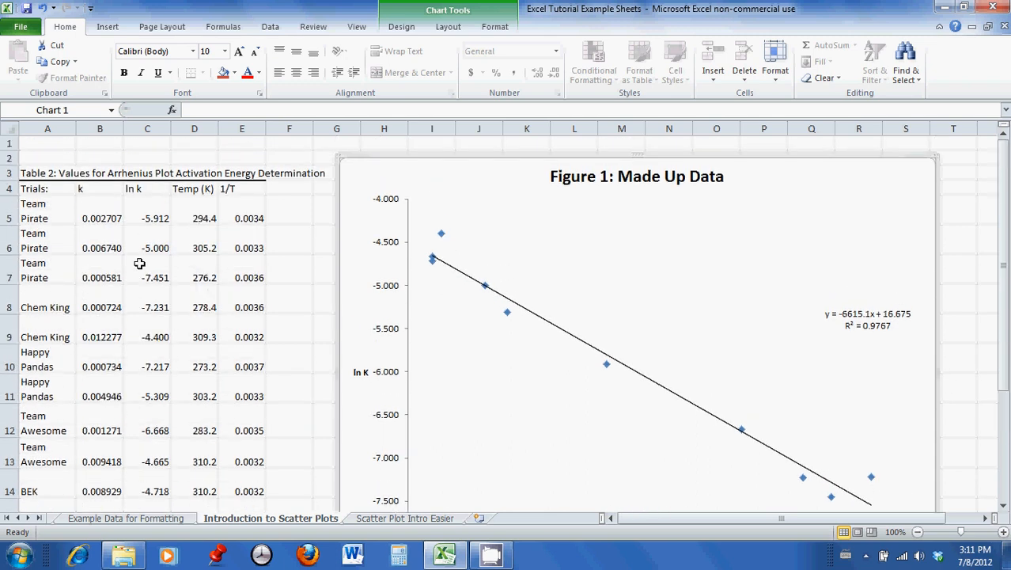